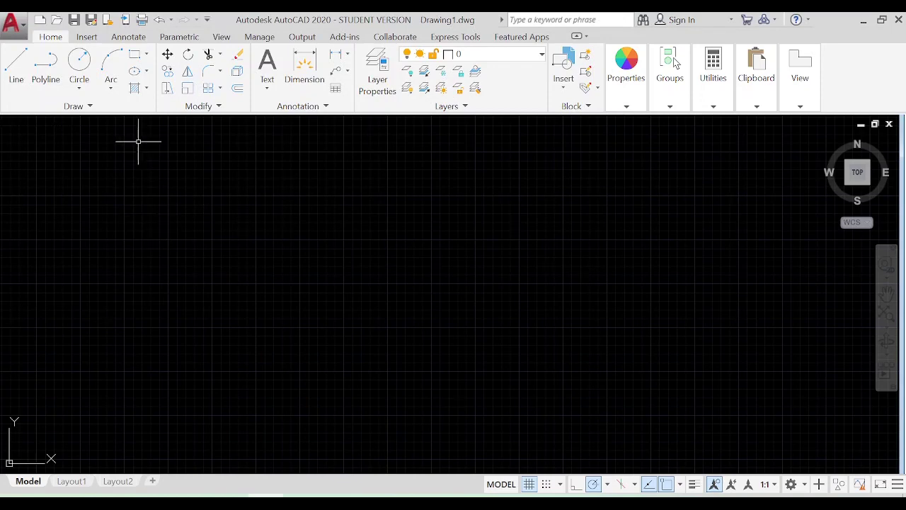
Step: Draw the T-shaped vial outline with LINE and pan to make room beside it
left_click(80, 237)
left_click(109, 237)
left_click(109, 151)
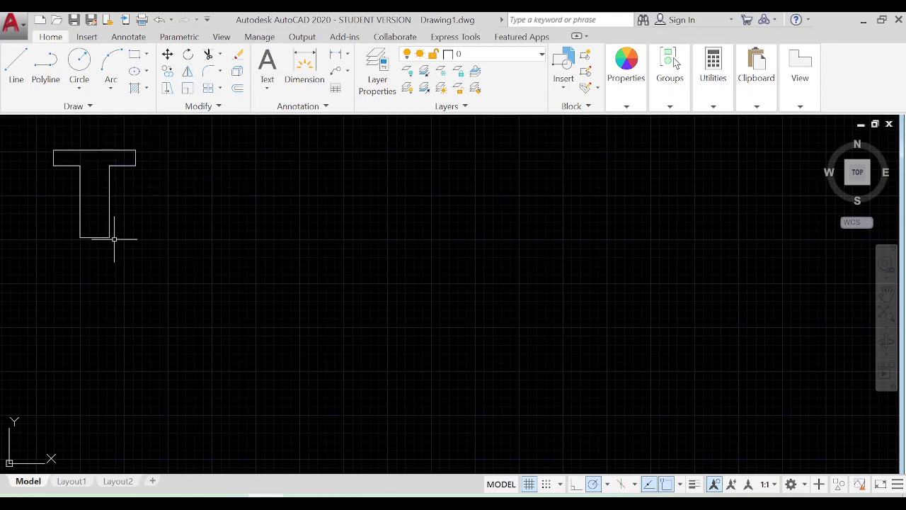
middle_click_drag(114, 239, 115, 263)
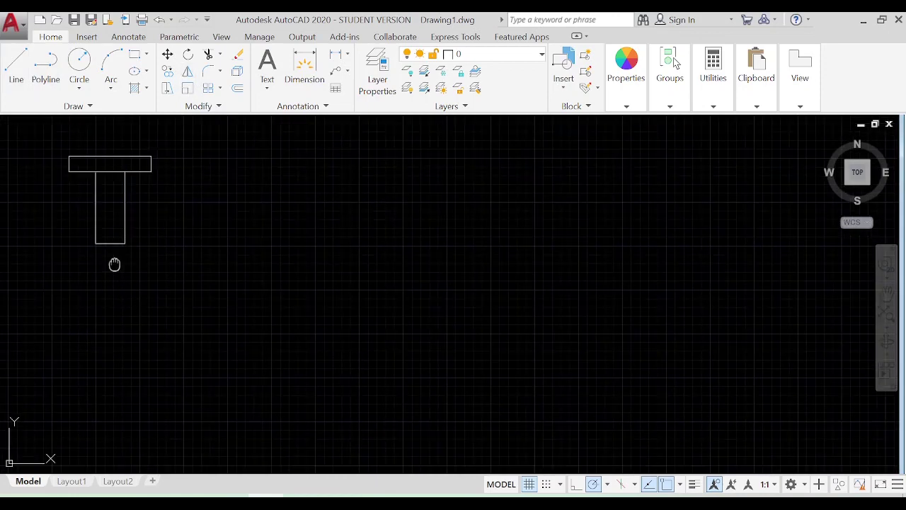
scroll(152, 198, "up", 8)
middle_click_drag(152, 198, 219, 202)
scroll(302, 275, "down", 4)
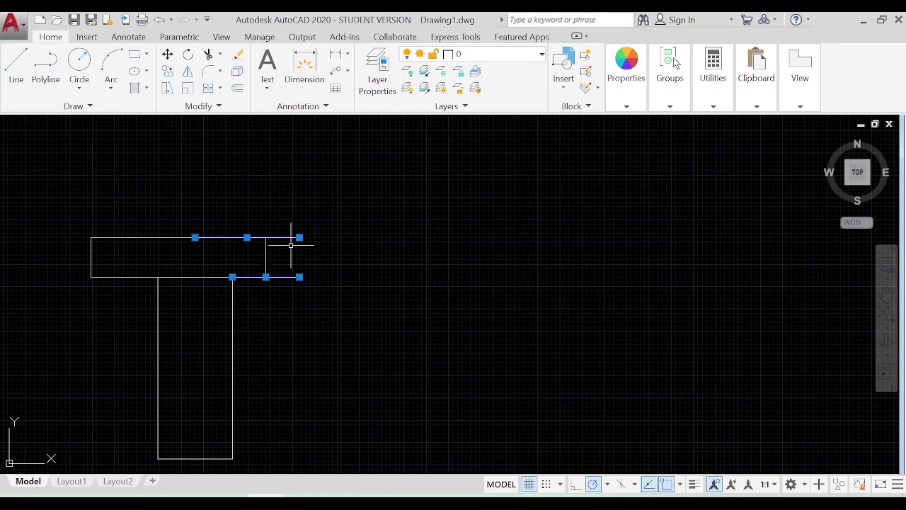
key("Escape")
scroll(238, 283, "down", 2)
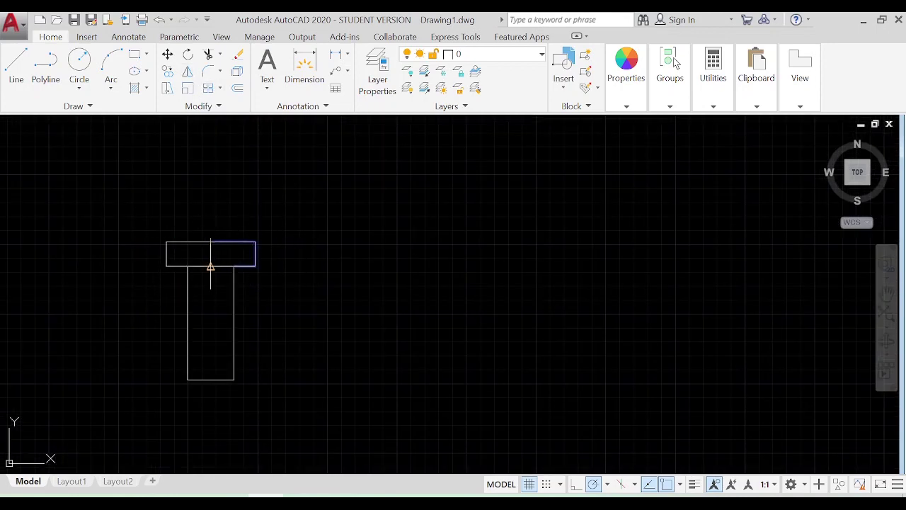
middle_click_drag(211, 266, 228, 338)
scroll(170, 253, "down", 2)
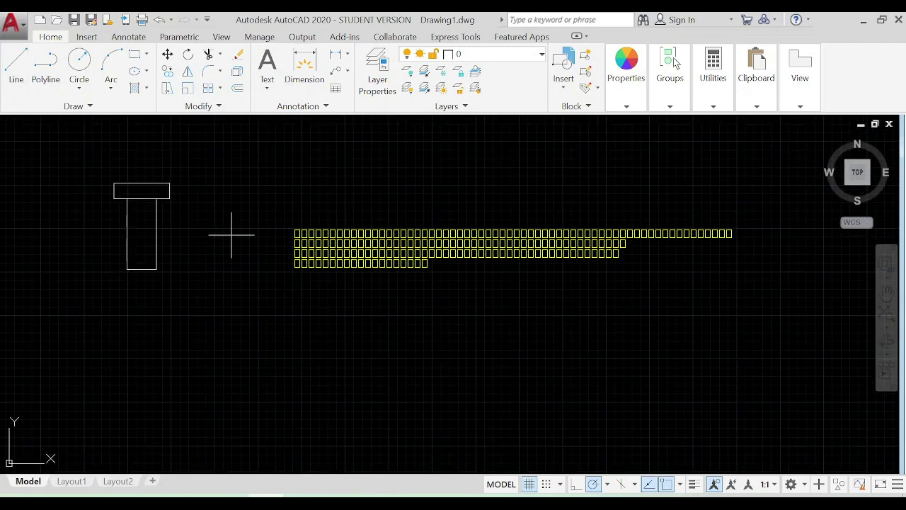
Step: Draw the conical flask outline with its neck and lower-left corner
left_click(255, 182)
scroll(244, 182, "up", 6)
scroll(249, 283, "down", 4)
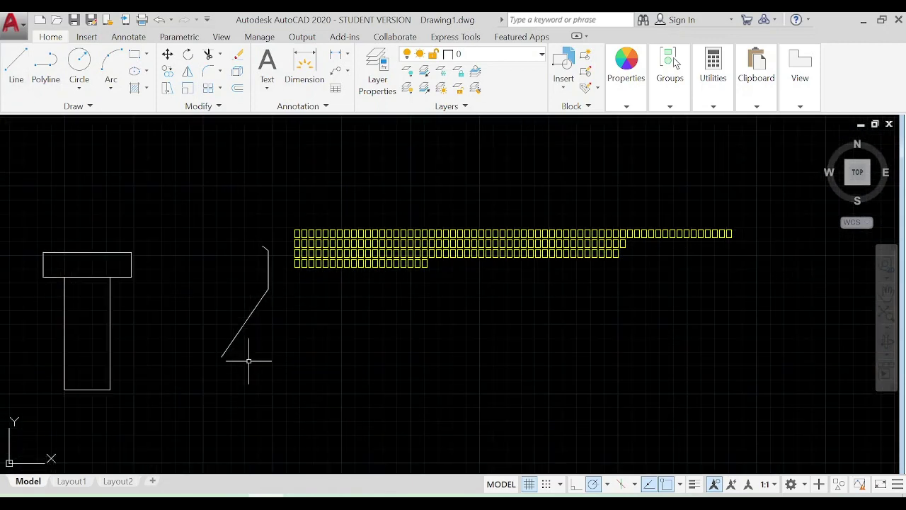
left_click(221, 370)
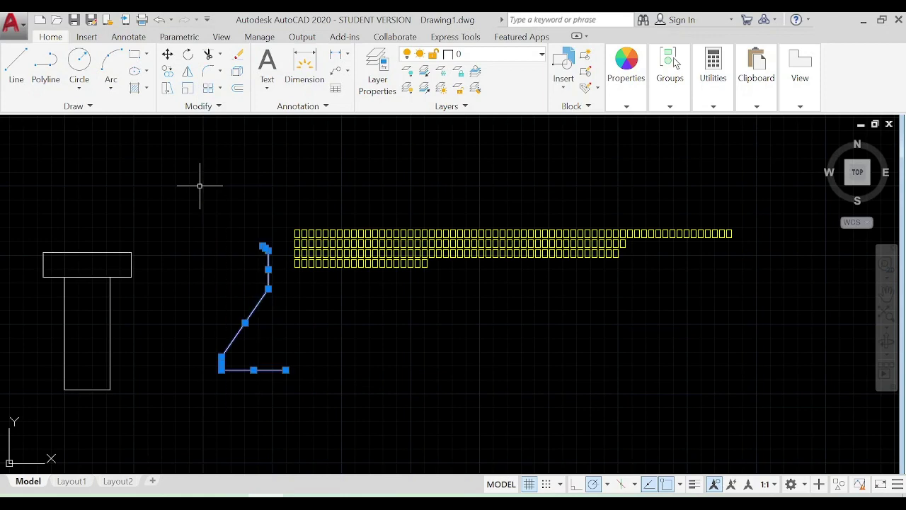
Step: Move the flask to sit beside the T-shaped vial
right_click(293, 328)
left_click(325, 291)
left_click(350, 369)
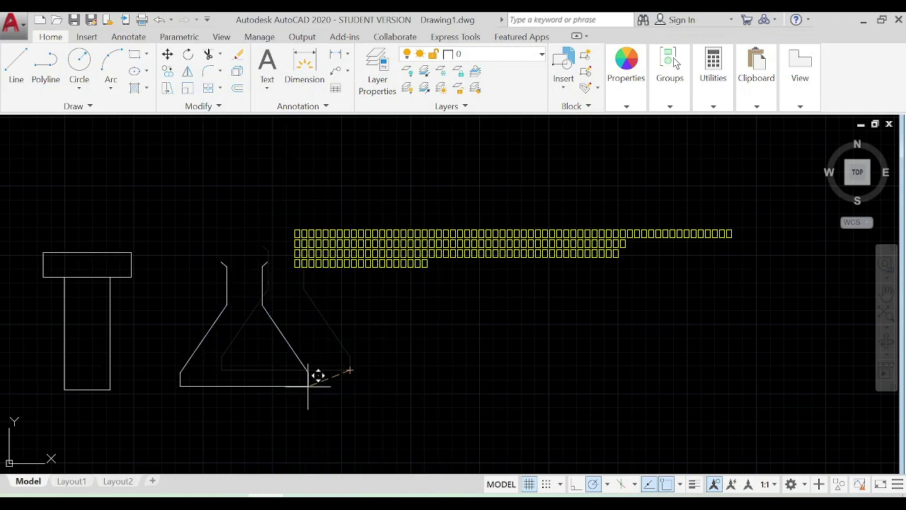
left_click(277, 387)
scroll(381, 339, "down", 2)
middle_click_drag(395, 331, 373, 332)
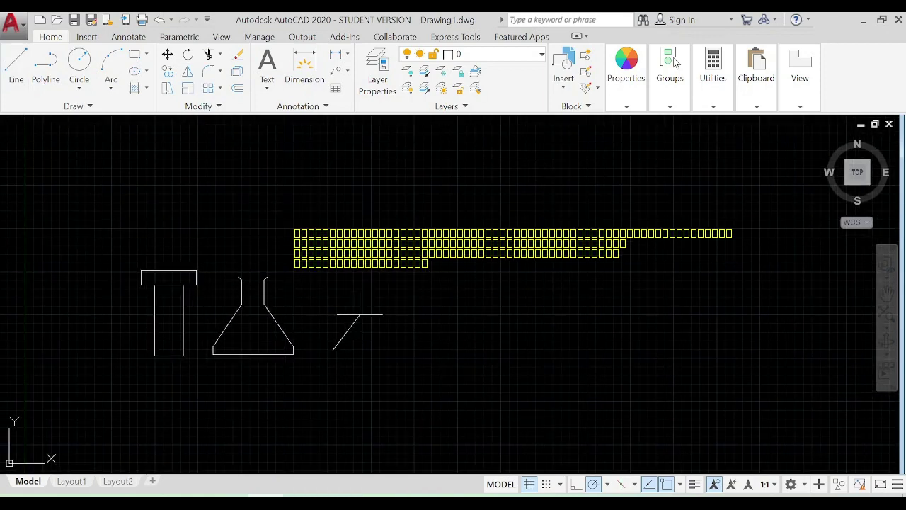
Step: Close the triangle with a vertical line and base, then draw the tilted plank outline
left_click(359, 350)
left_click(332, 350)
key("Return")
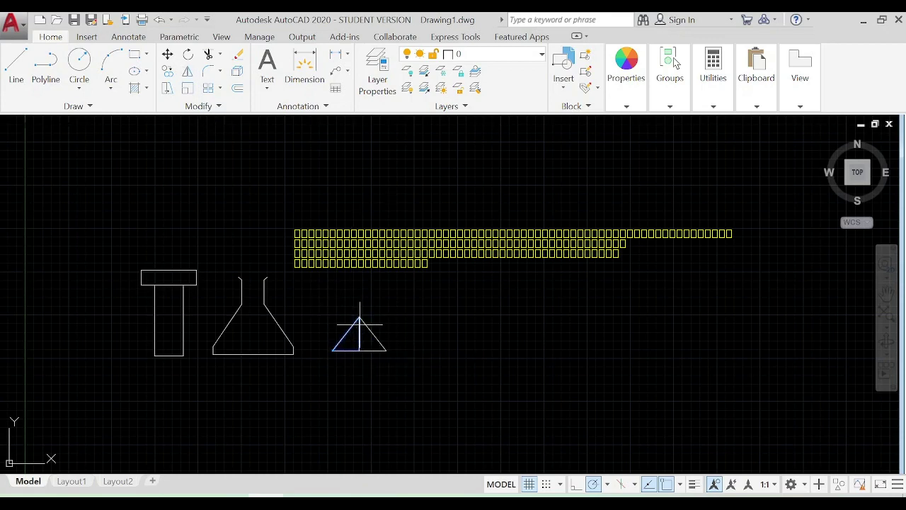
right_click(360, 324)
key("Escape")
key("Escape")
middle_click_drag(364, 348, 361, 335)
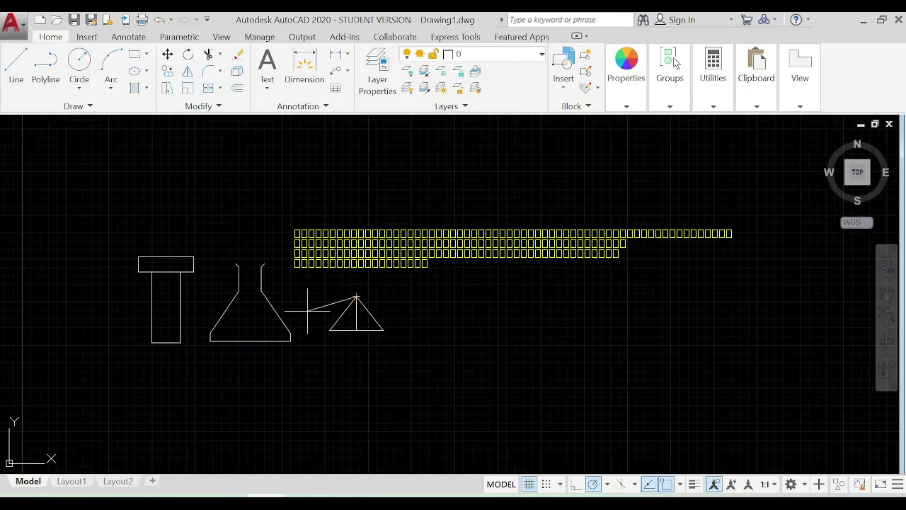
left_click(306, 292)
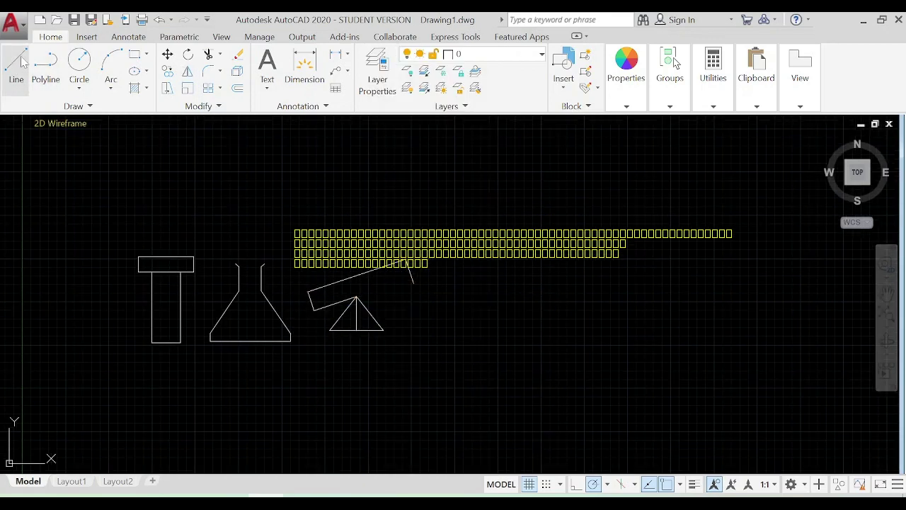
Step: Move the triangle under the plank and select the vial, flask and plank
left_click(356, 311)
right_click(359, 311)
left_click(373, 113)
left_click(356, 297)
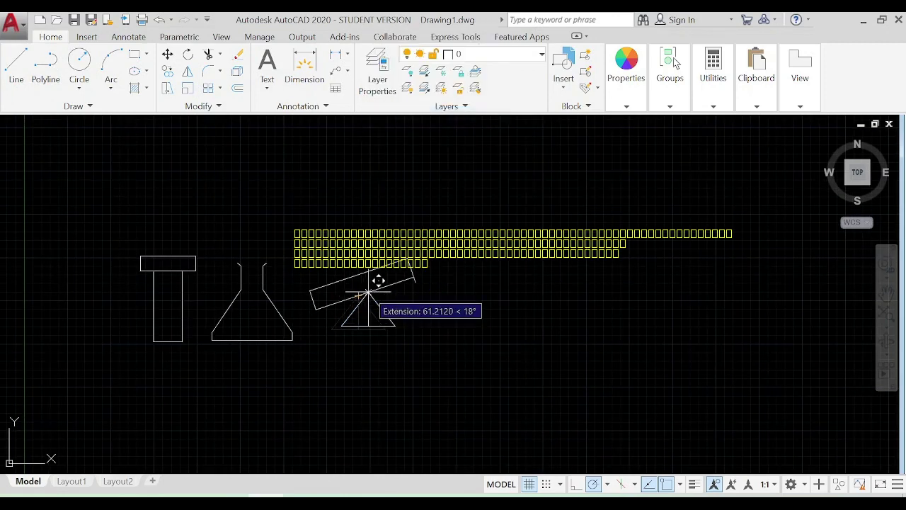
left_click(368, 292)
left_click_drag(310, 374, 112, 247)
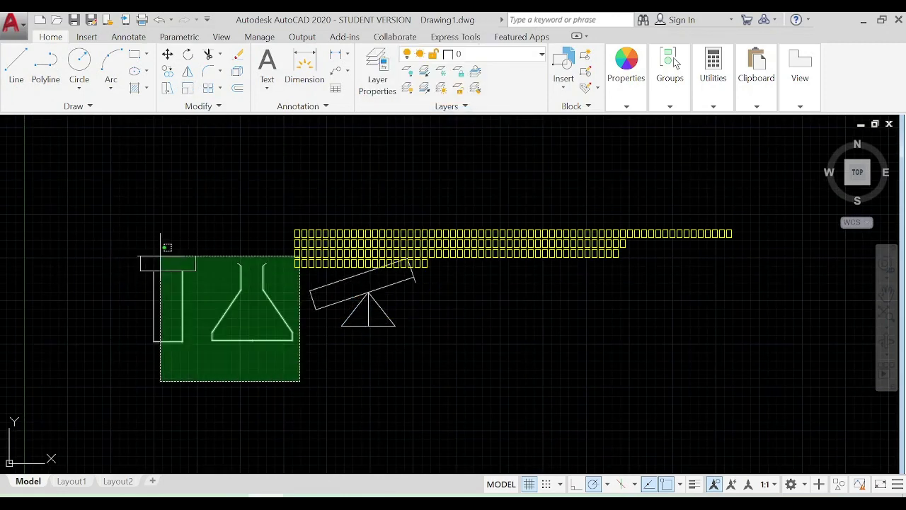
left_click_drag(157, 282, 137, 234)
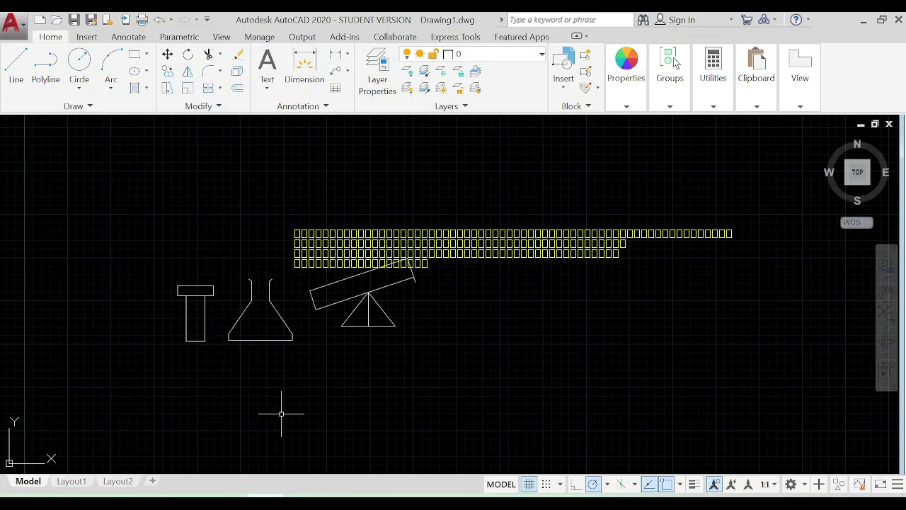
scroll(185, 341, "up", 5)
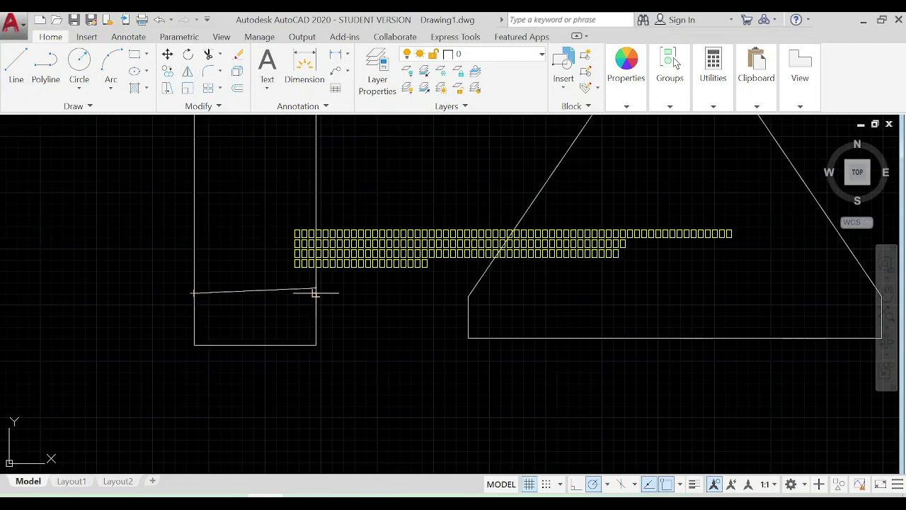
scroll(297, 344, "down", 3)
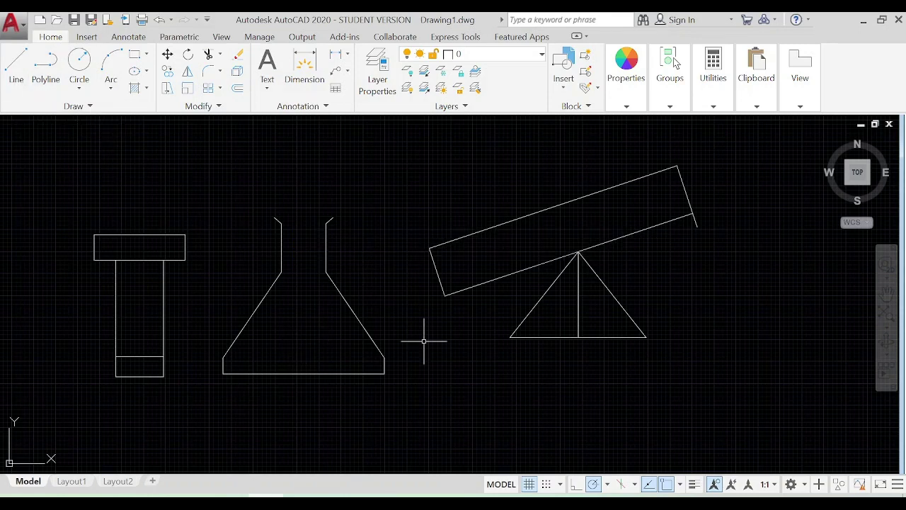
Step: Draw a horizontal line across the flask's bottom with L
type("l")
key("Return")
left_click(235, 339)
left_click(373, 339)
key("Escape")
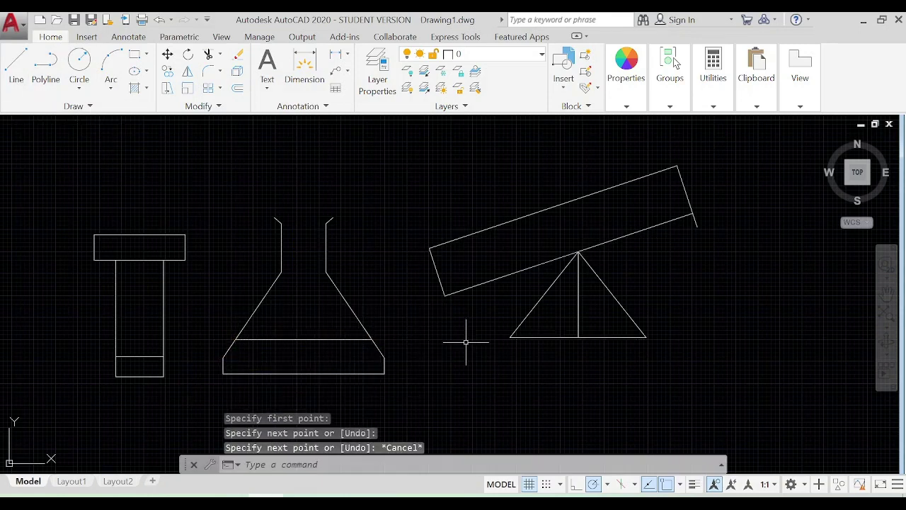
Step: Draw a slanted line from the plank's left-edge midpoint to the triangle apex
type("l")
key("Return")
left_click(437, 261)
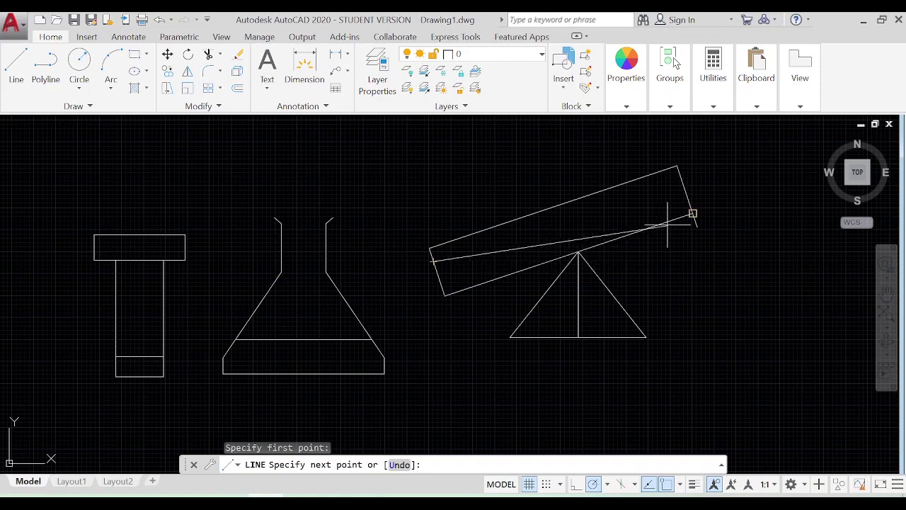
left_click(578, 252)
key("Escape")
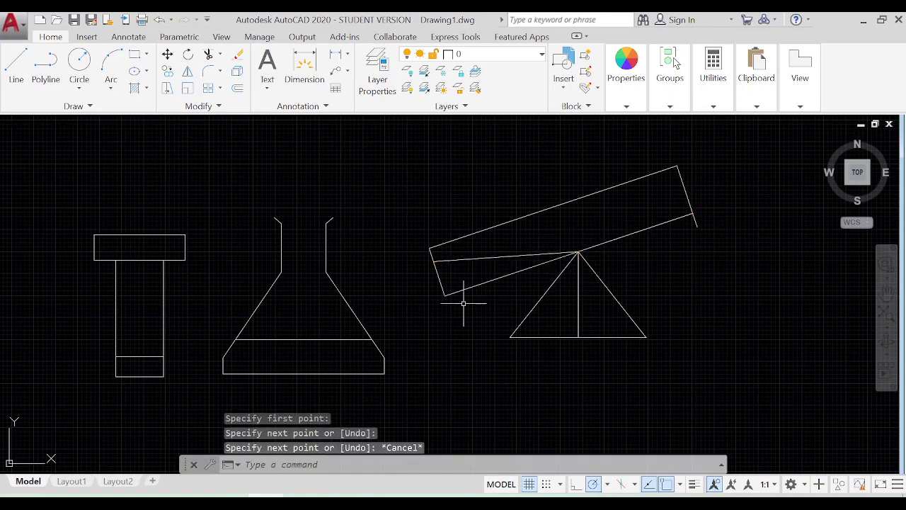
type("hatch")
key("Return")
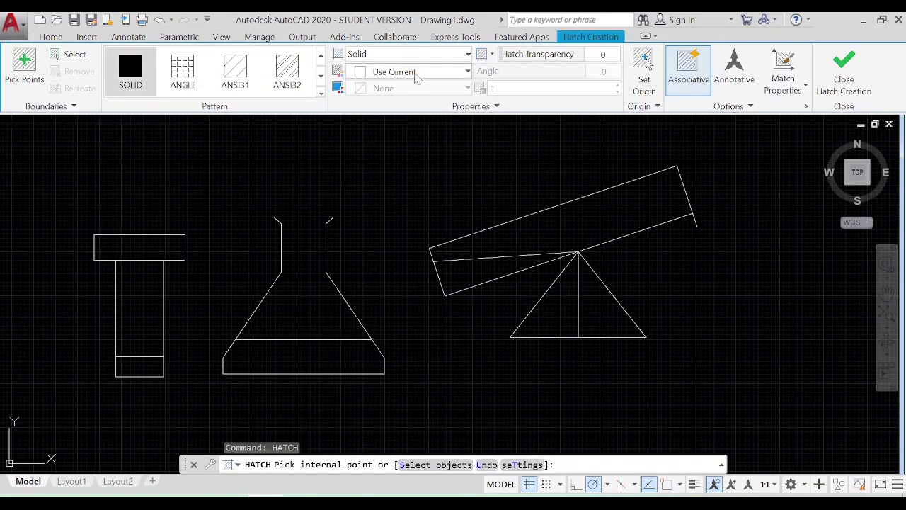
Step: Fill the vial, flask and plank-wedge bottoms with a pink solid hatch
left_click(317, 346)
key("Return")
scroll(148, 240, "down", 2)
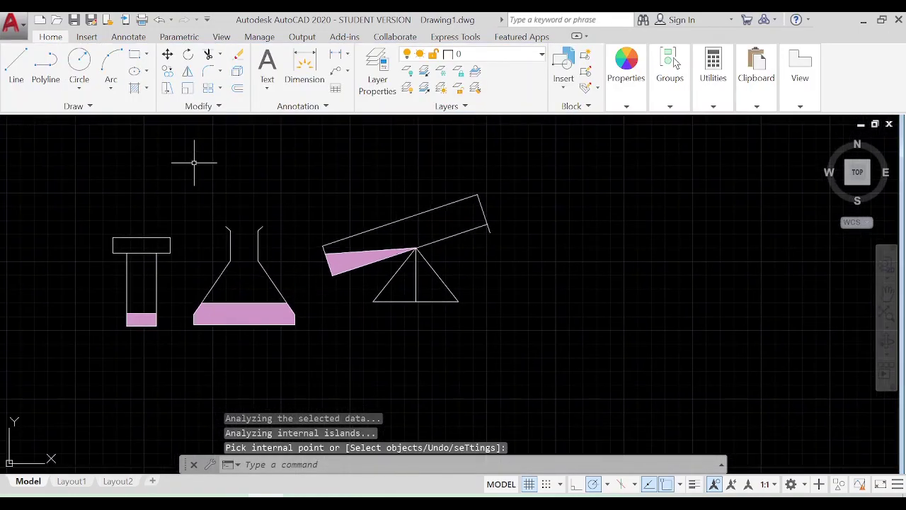
Step: Delete the triangle's inner vertical line
left_click_drag(365, 201, 428, 311)
key("Delete")
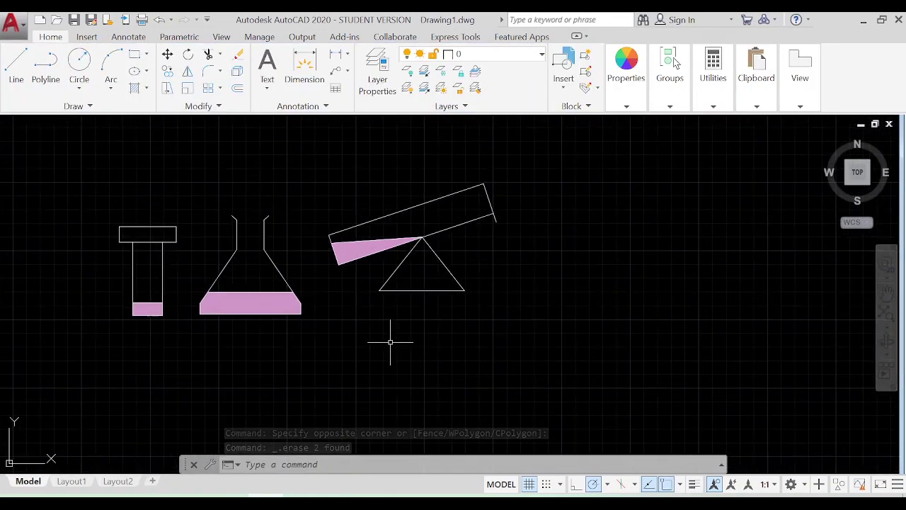
scroll(384, 344, "down", 1)
scroll(330, 301, "up", 5)
left_click(354, 205)
key("Escape")
scroll(484, 325, "down", 4)
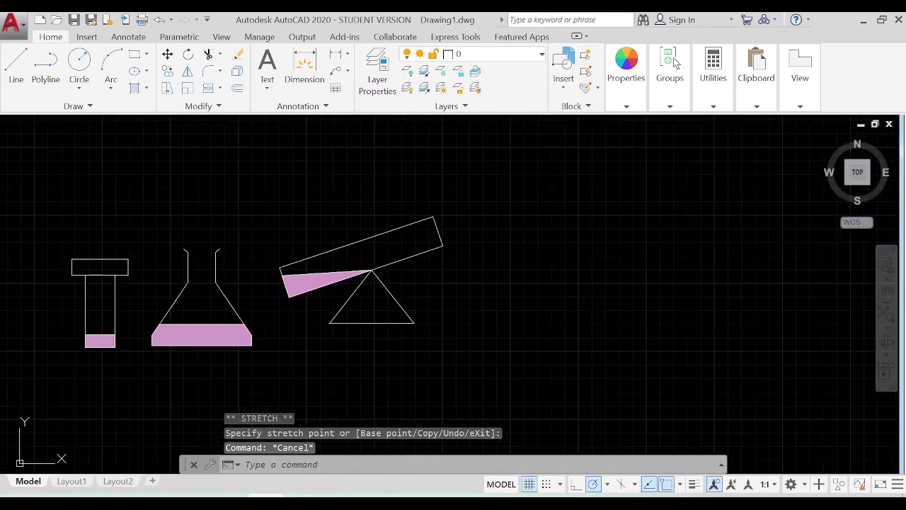
scroll(484, 326, "down", 1)
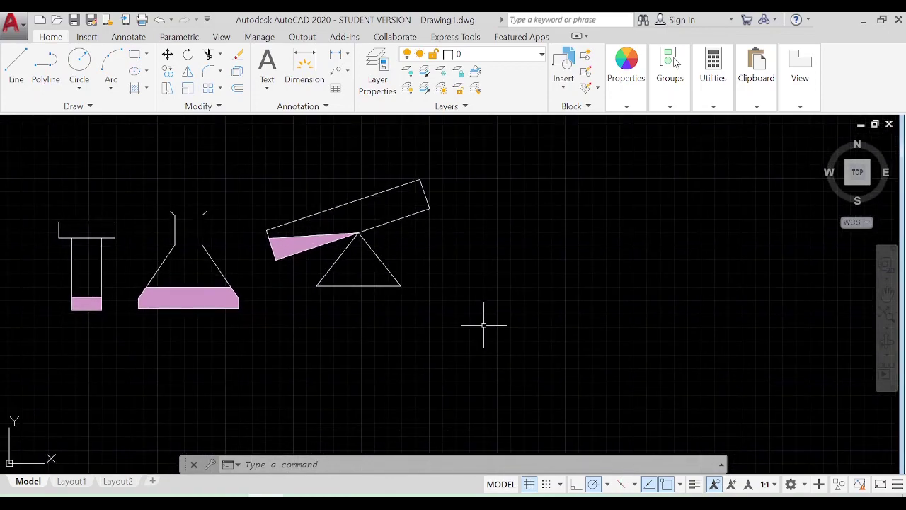
Step: Draw a horizontal arrow shaft with one half of the arrowhead
left_click(16, 68)
left_click(360, 234)
left_click(587, 234)
left_click(432, 172)
left_click(433, 234)
key("Escape")
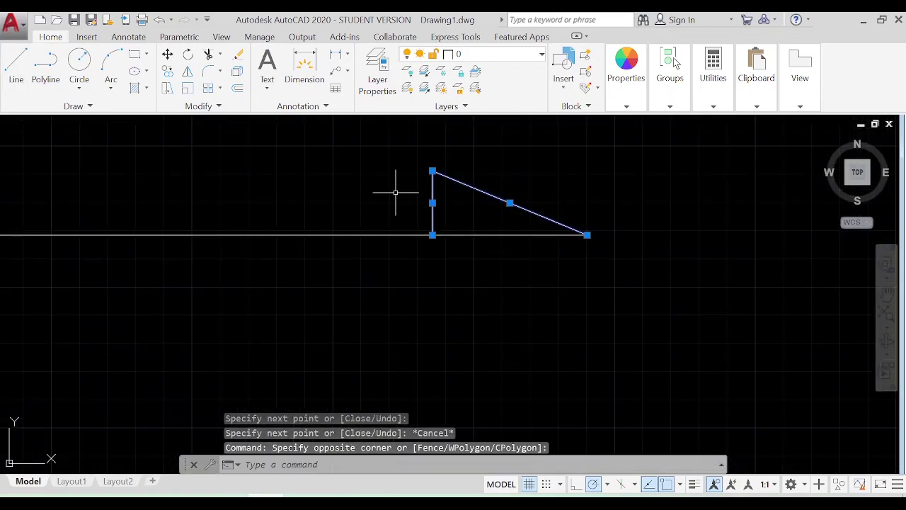
Step: Mirror the half arrowhead about the shaft to complete the rightward arrow
left_click(188, 71)
left_click(432, 234)
left_click(587, 235)
key("Return")
scroll(437, 251, "down", 6)
middle_click_drag(437, 251, 339, 248)
Step: Select the rocker bioreactor sketch, cancelling an unfinished move and stretch
left_click(275, 256)
left_click(212, 198)
right_click(223, 192)
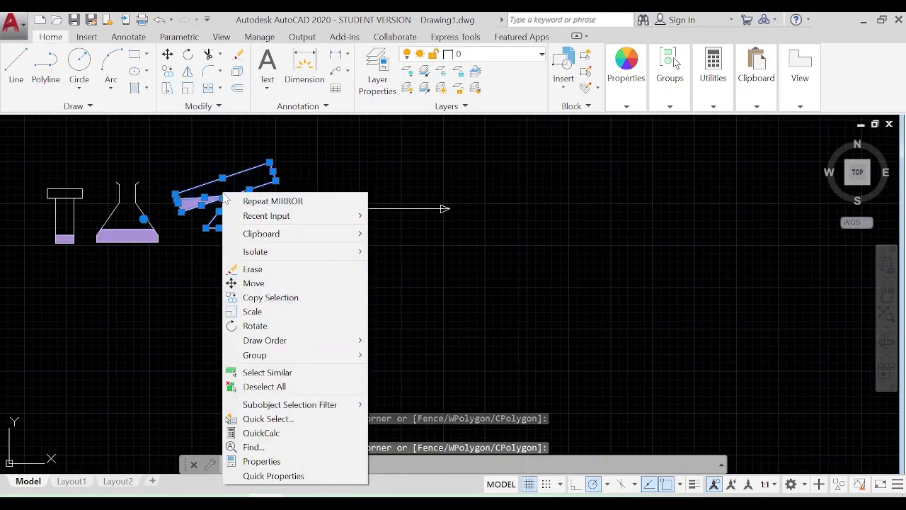
left_click(253, 281)
key("Escape")
left_click_drag(269, 240, 212, 198)
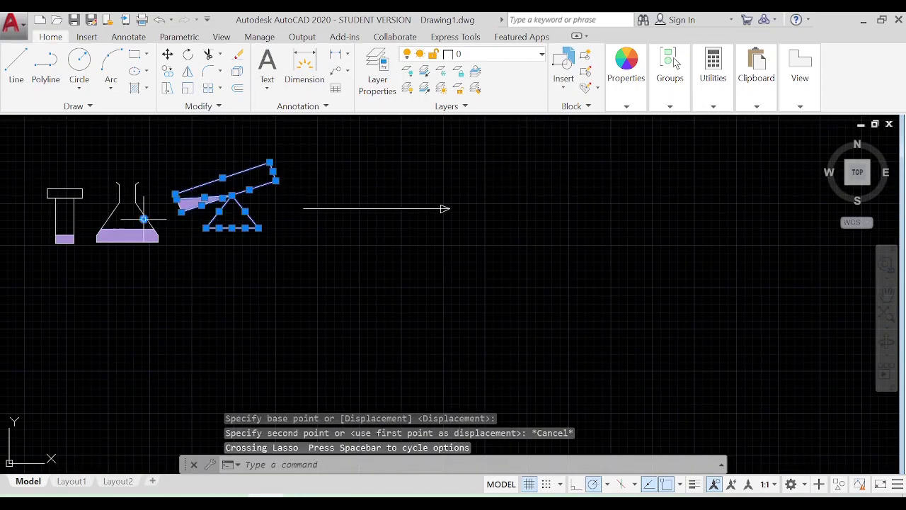
key("Escape")
key("Escape")
left_click(206, 240)
key("Escape")
scroll(168, 246, "up", 4)
scroll(206, 239, "down", 4)
Step: Move the rocker bioreactor so its base sits level with the flask's base
left_click(639, 398)
key("Escape")
left_click(327, 228)
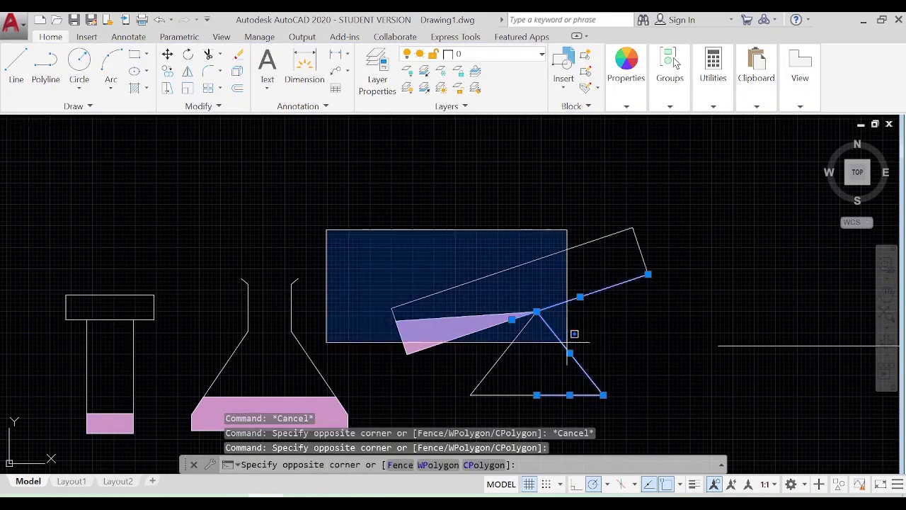
left_click(573, 334)
right_click(443, 204)
left_click(458, 296)
left_click(423, 292)
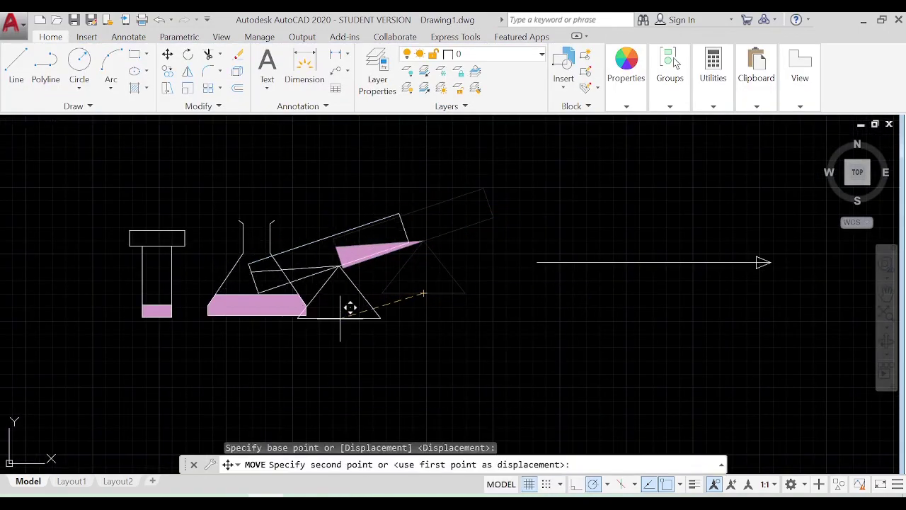
left_click(429, 309)
scroll(368, 213, "down", 3)
left_click(267, 67)
left_click(95, 303)
Step: Create a 'Vial' multiline text label at height 50 under the vial
left_click(238, 319)
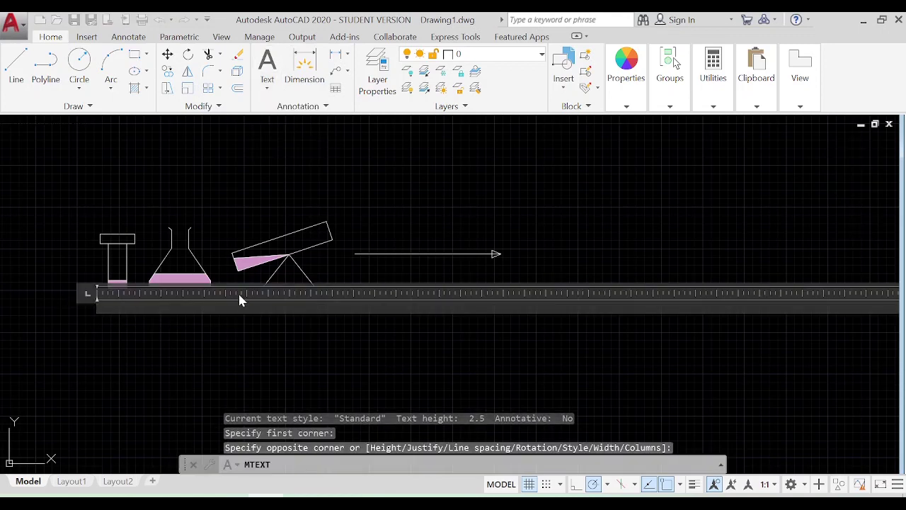
type("50")
key("Return")
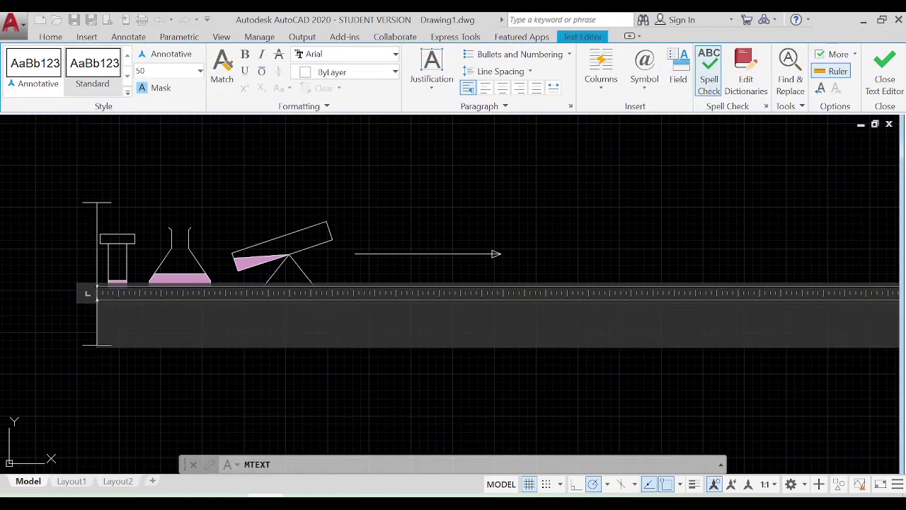
type("Vial")
left_click(105, 384)
Step: Copy the Vial label under the flask and edit it to read 'Flask'
key("ctrl+c")
key("ctrl+v")
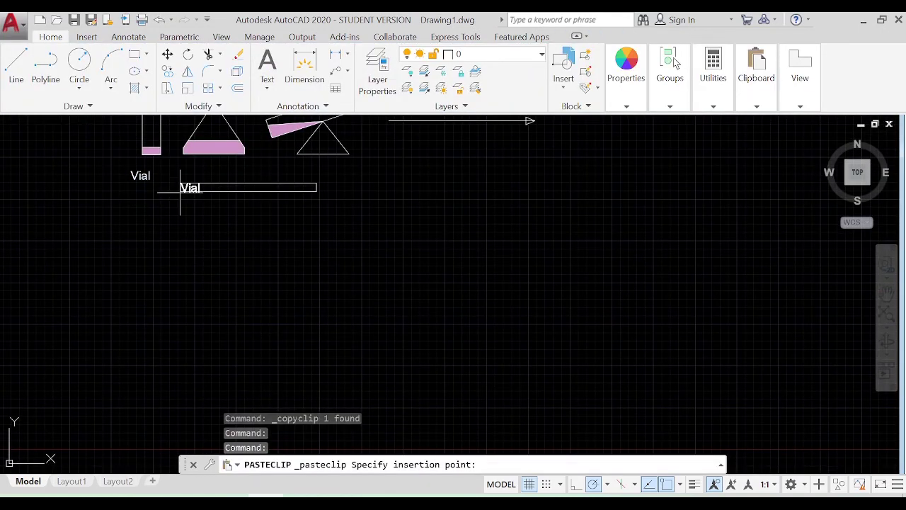
left_click(203, 174)
double_click(211, 174)
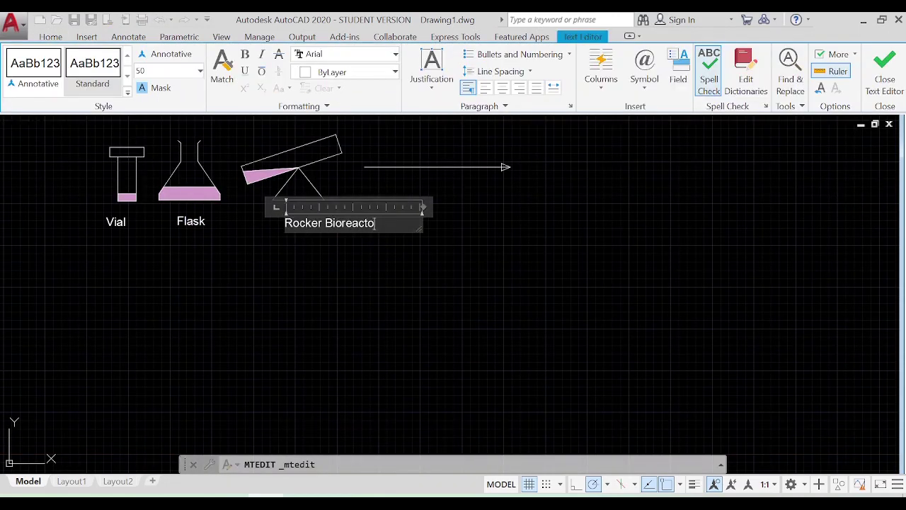
Step: Move the 'Rocker Bioreactor' label beneath the rocker bioreactor
right_click(300, 219)
left_click(334, 275)
left_click(293, 208)
scroll(293, 208, "down", 2)
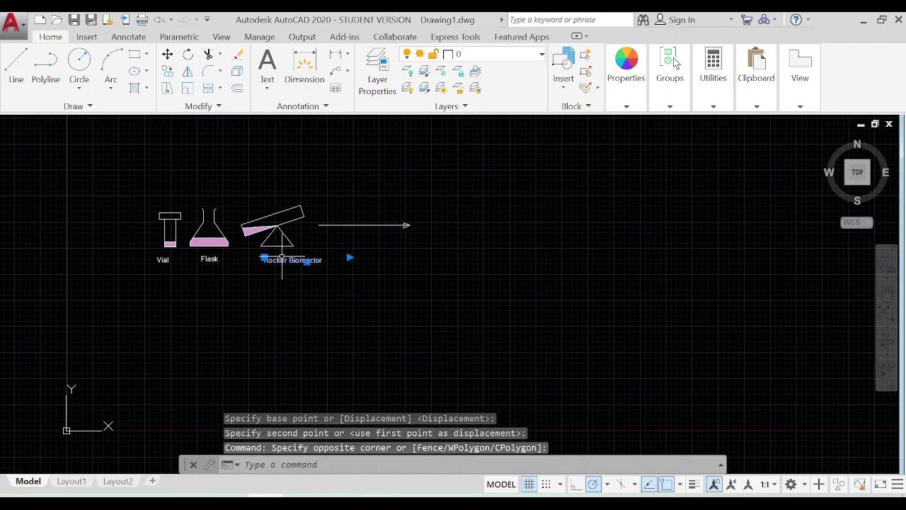
left_click(285, 262)
scroll(354, 265, "up", 2)
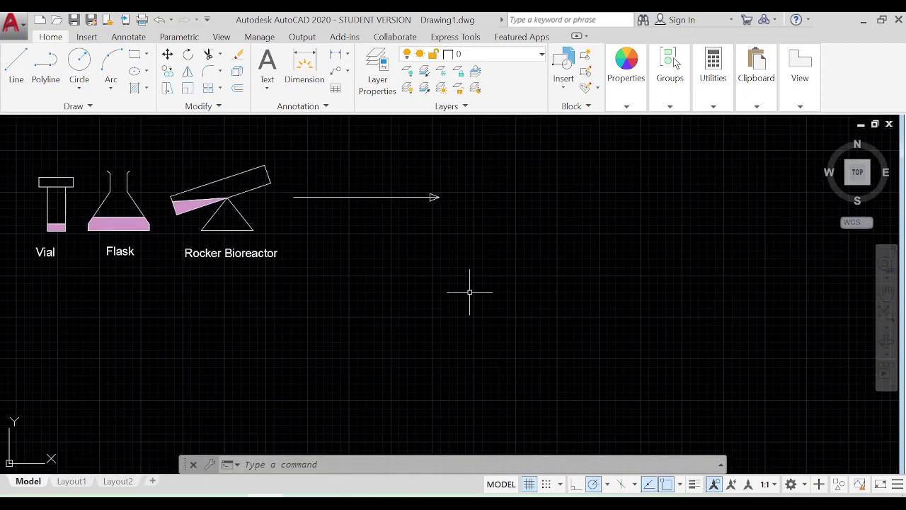
middle_click_drag(470, 292, 454, 322)
Step: Draw a tall rectangle to the right of the arrow
left_click(135, 54)
left_click(494, 181)
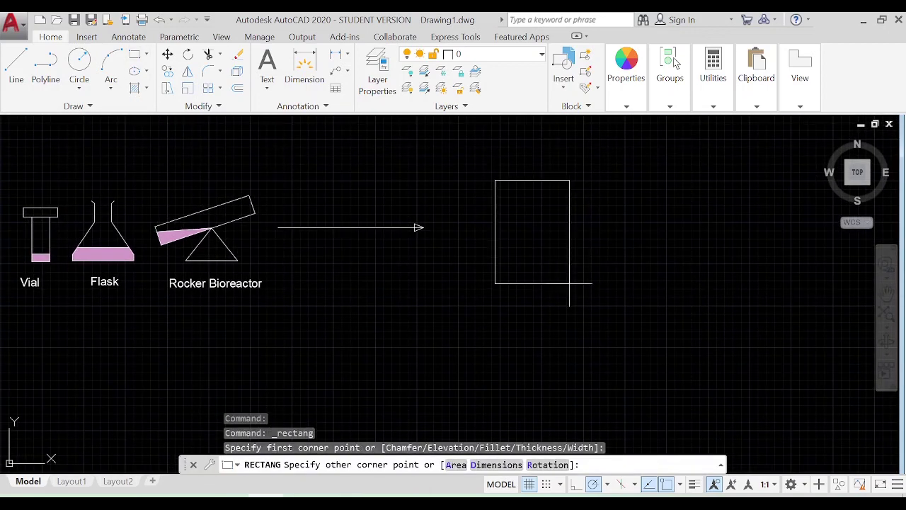
left_click(570, 288)
Step: Add a 3-point arc curving below the rectangle's base between its bottom corners
left_click(110, 64)
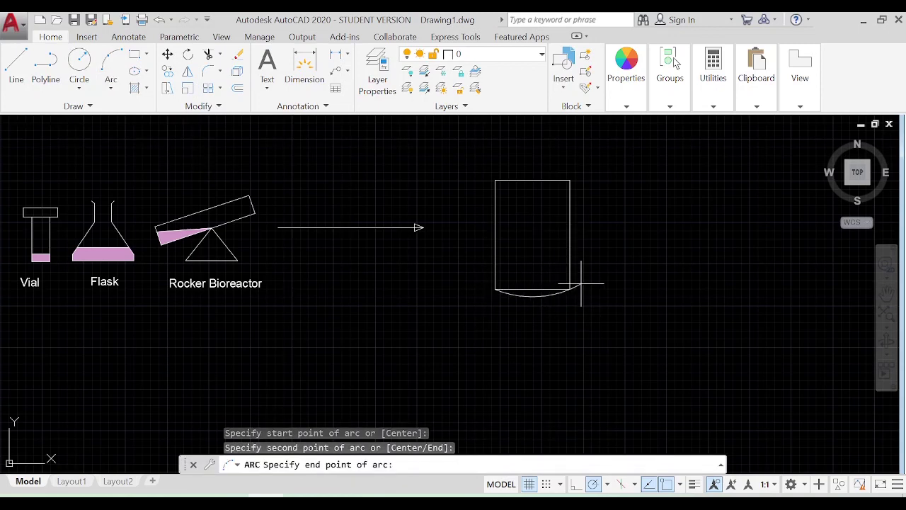
left_click(570, 289)
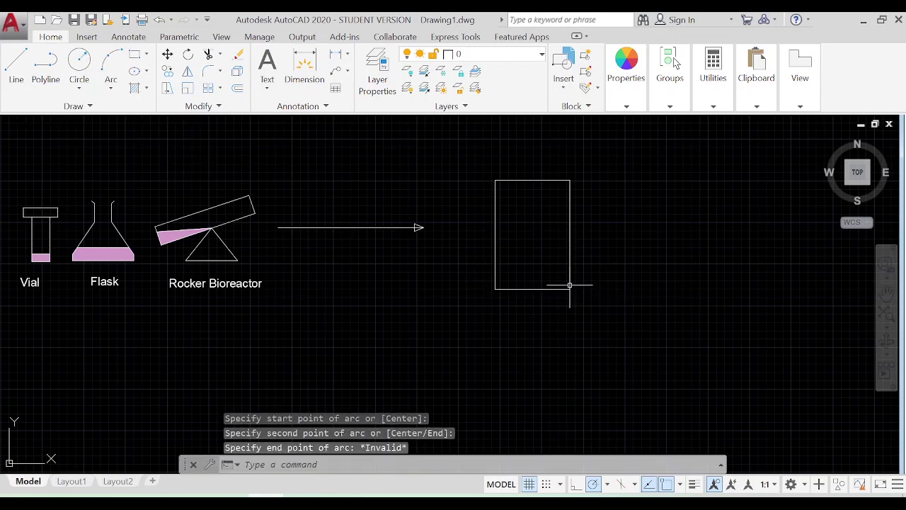
key("Return")
scroll(569, 282, "up", 5)
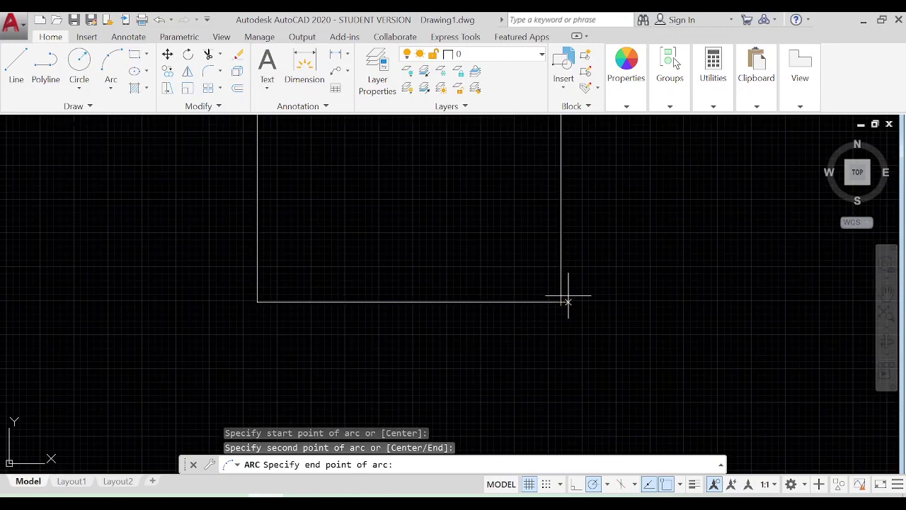
key("Escape")
key("Return")
left_click(259, 299)
left_click(560, 299)
left_click(584, 273)
Step: Select the bottom arc and mirror it with MI to cap the top
scroll(560, 330, "down", 5)
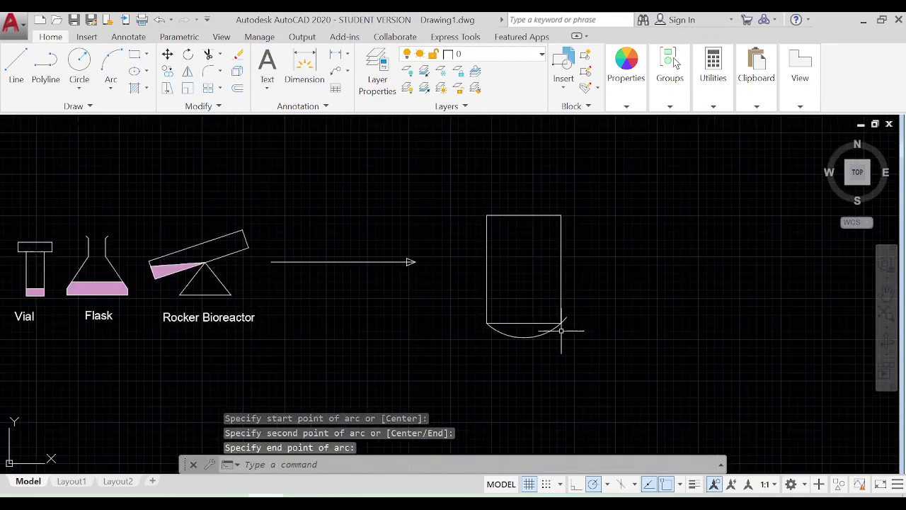
scroll(566, 317, "up", 3)
left_click(576, 300)
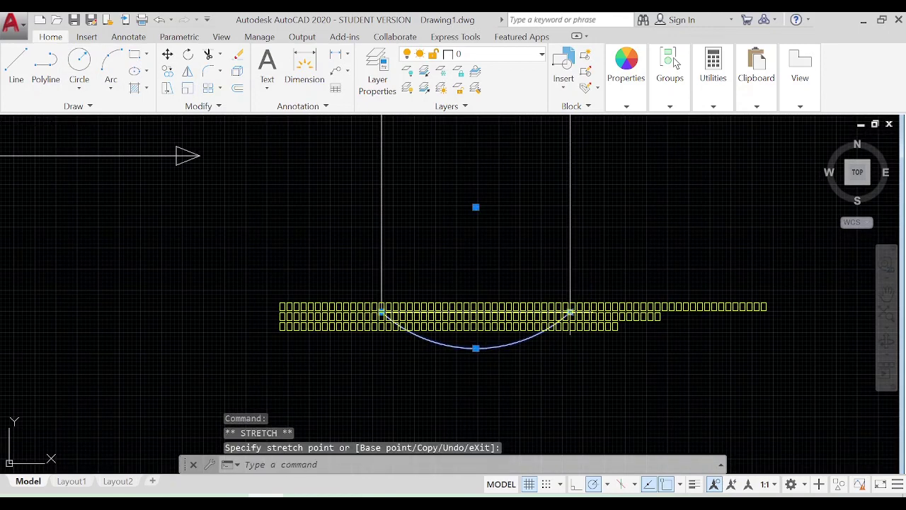
key("Escape")
scroll(514, 365, "down", 3)
type("mi")
key("Return")
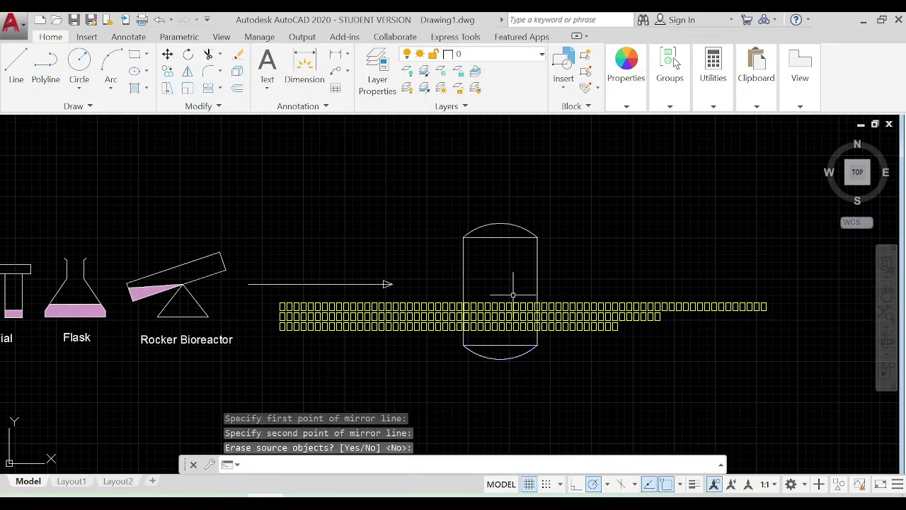
Step: Keep the original arc and draw the impeller triangle on the vessel
key("Return")
type("l")
key("Return")
middle_click_drag(513, 293, 489, 286)
scroll(461, 310, "up", 5)
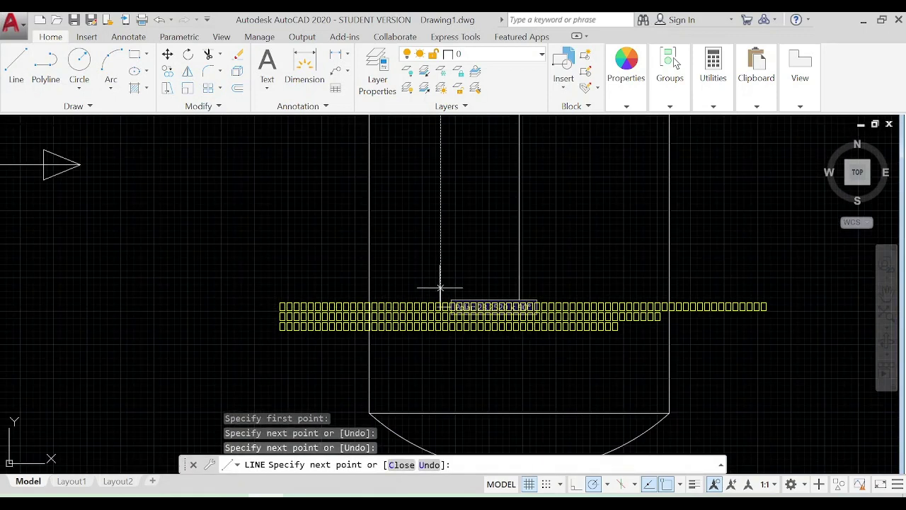
left_click(440, 273)
key("Escape")
Step: Mirror the triangle about a vertical axis at its tip to form a bowtie impeller
type("mi")
key("Return")
left_click(519, 306)
left_click(479, 311)
key("Return")
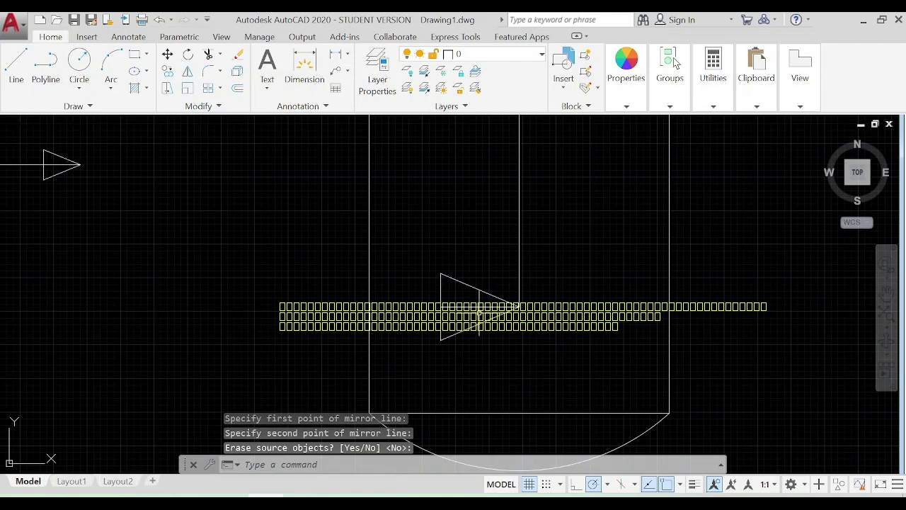
left_click(467, 304)
type("mi")
key("Return")
left_click(520, 306)
left_click(520, 368)
key("Return")
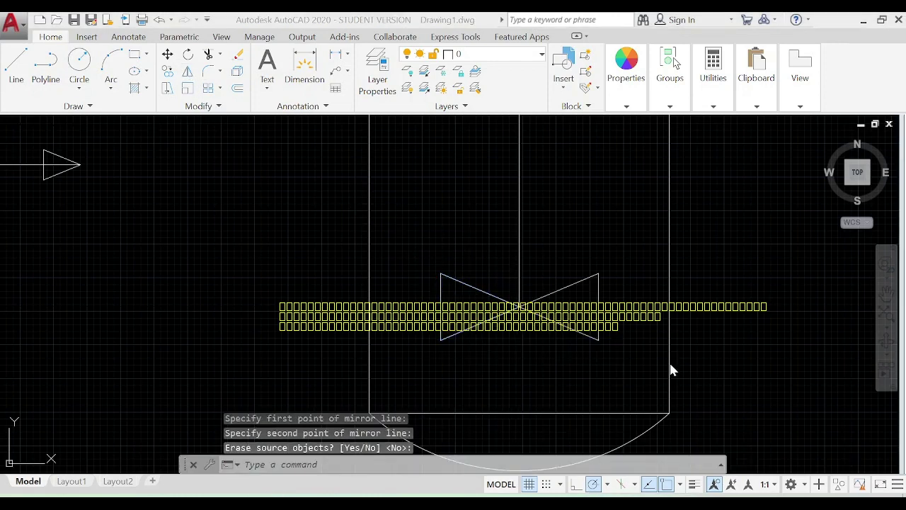
Step: Add the vertical agitator shaft and handle lines
type("l")
key("Return")
scroll(516, 212, "up", 3)
key("Escape")
key("ctrl+v")
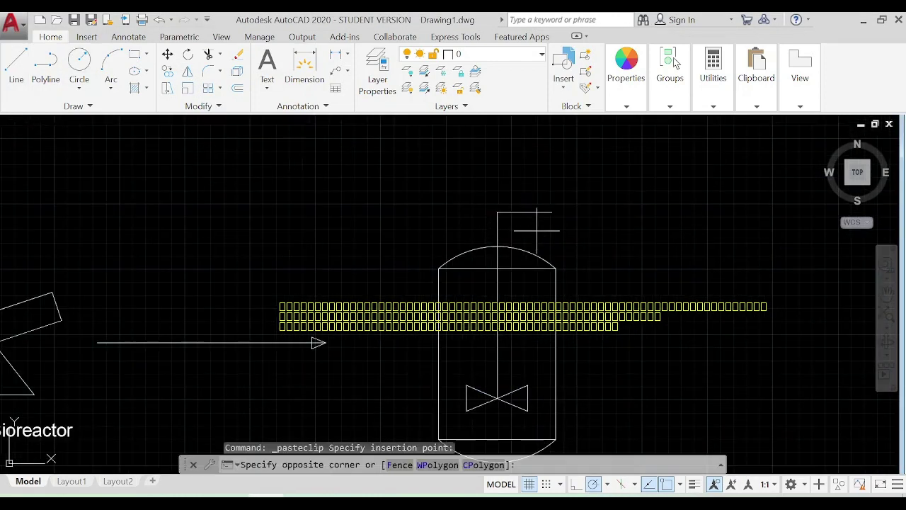
Step: Move the whole reactor so it sits level with the other sketches
right_click(538, 184)
left_click(611, 275)
left_click(496, 202)
scroll(495, 203, "down", 3)
left_click_drag(593, 373, 475, 182)
left_click(514, 177)
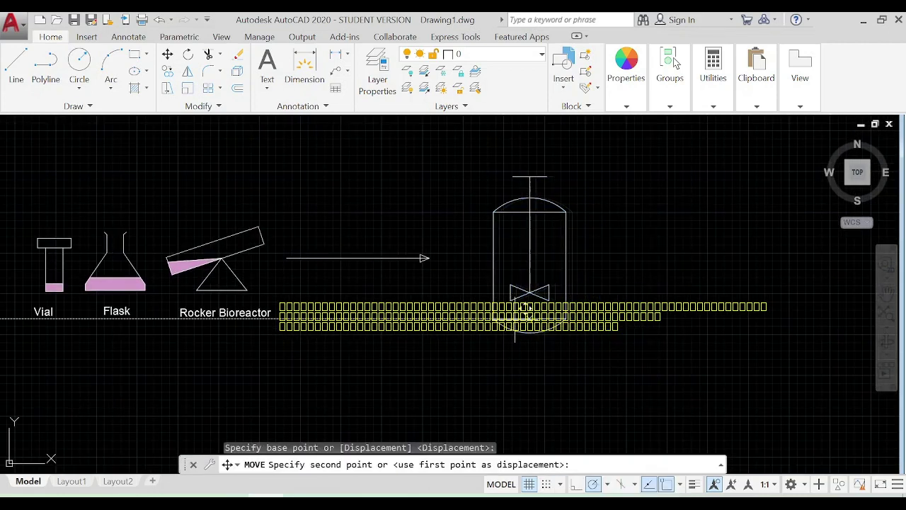
left_click(631, 346)
Step: Begin trimming the reactor's overlapping lines with TR
left_click(517, 337)
type("tr")
key("Return")
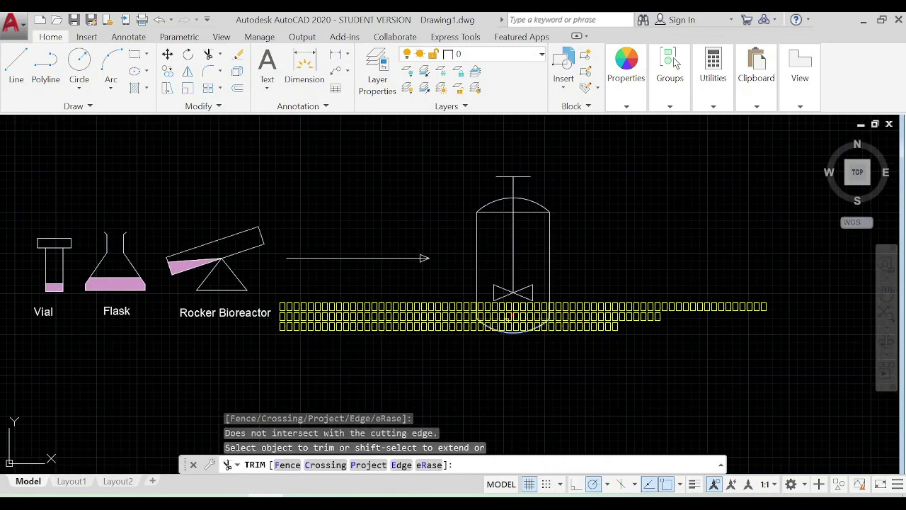
scroll(570, 329, "down", 2)
Step: Place the copied arrow right of the bioreactor and start a line for the container
scroll(570, 330, "up", 2)
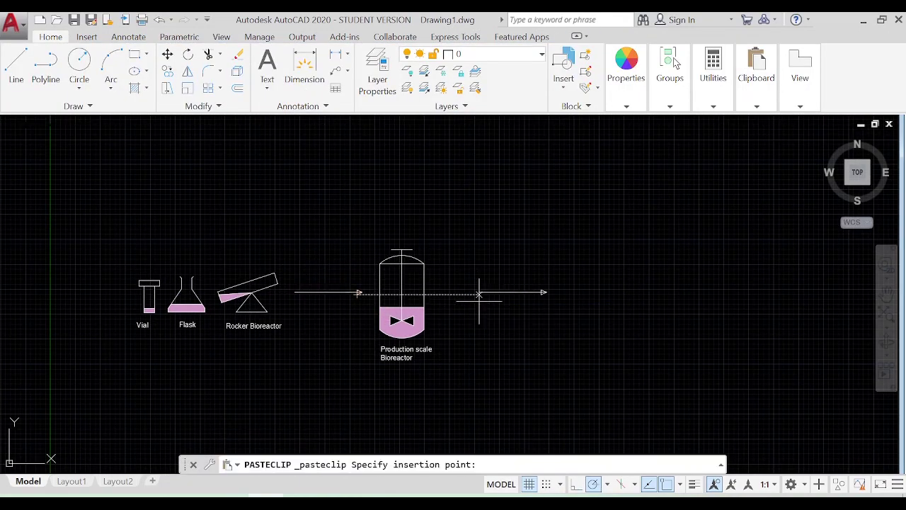
left_click(470, 294)
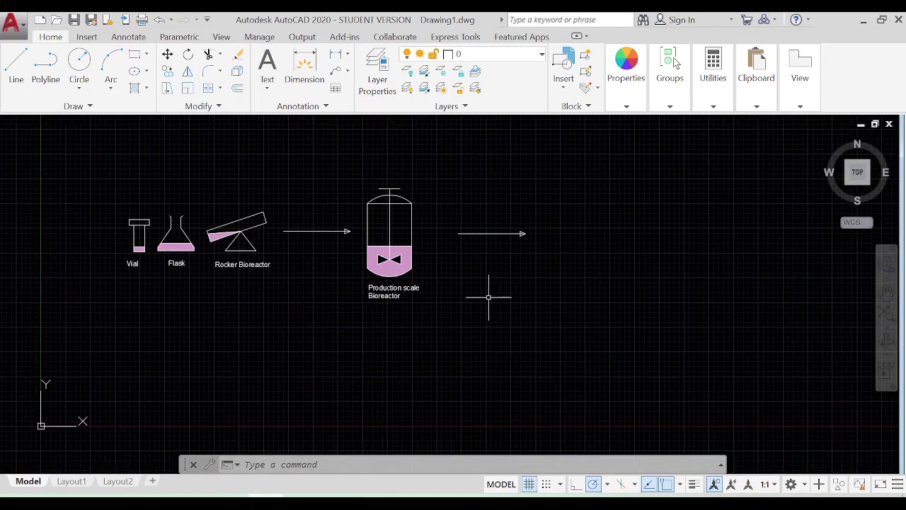
type("l")
key("Return")
Step: Delete the unfinished container lines and restart the U-shaped box outline
key("Escape")
left_click_drag(623, 205, 560, 232)
key("Delete")
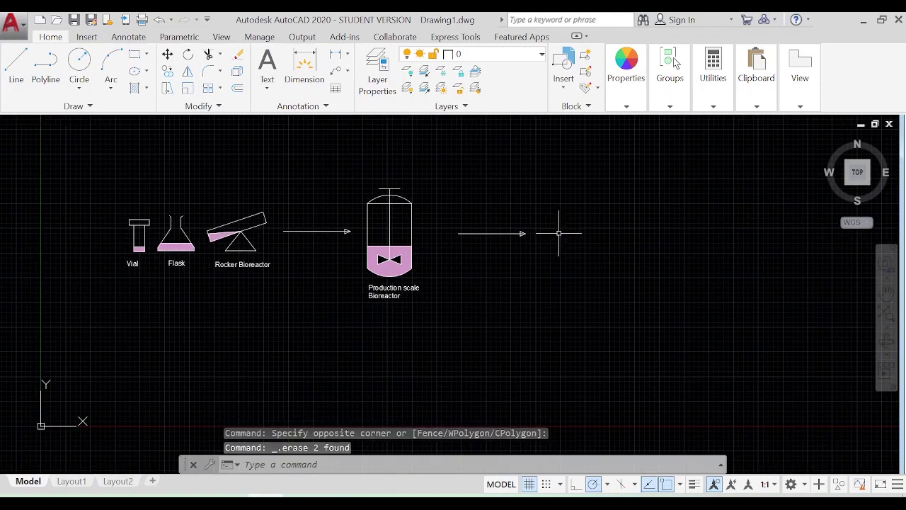
middle_click_drag(515, 253, 488, 278)
type("l")
key("Return")
key("Return")
key("Return")
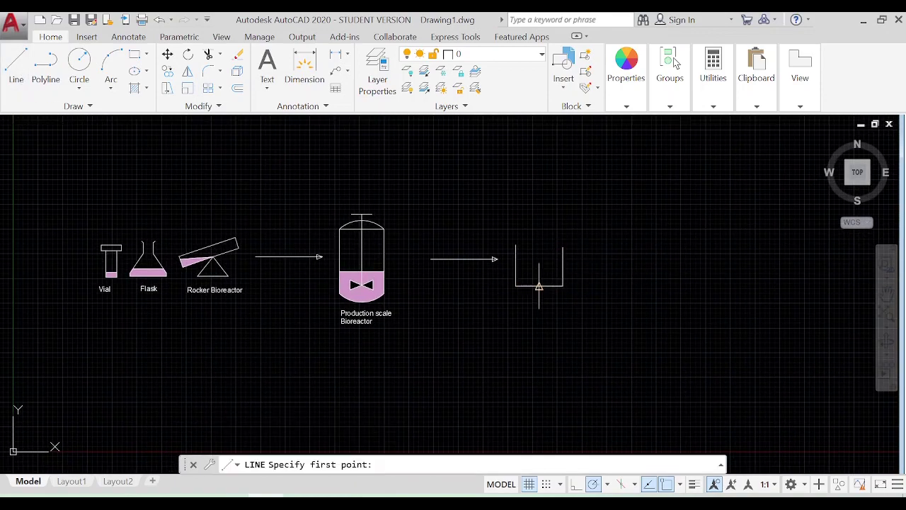
Step: Finish the open box lines and adjust the box's right edge
key("Escape")
scroll(554, 255, "up", 5)
key("Escape")
key("Escape")
left_click(590, 297)
left_click(590, 220)
key("Escape")
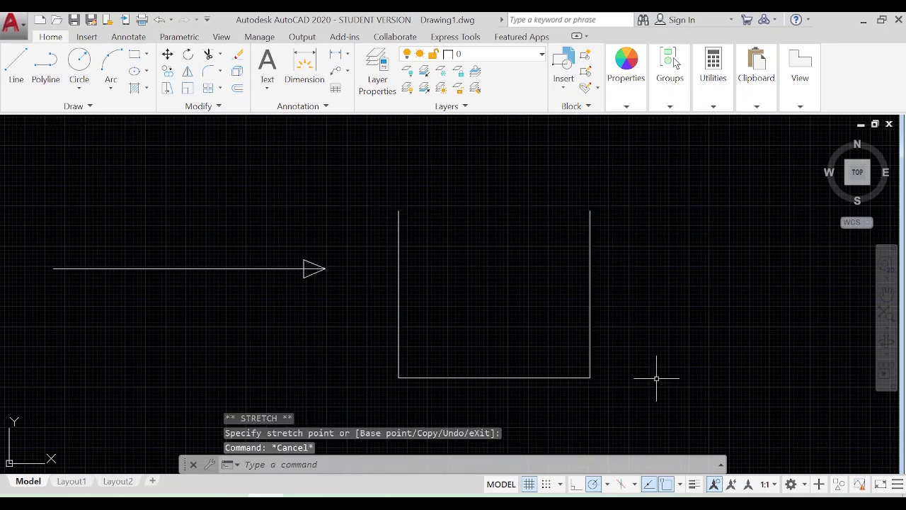
scroll(654, 376, "down", 2)
Step: Draw half of the cone: a base line and a slanted side inside the box
type("l")
key("Return")
left_click(541, 352)
left_click(494, 351)
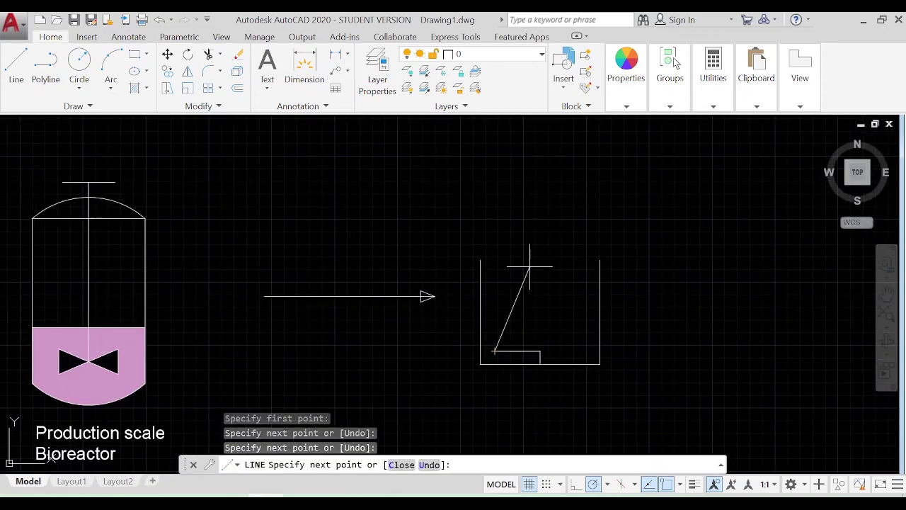
left_click(520, 263)
key("Escape")
Step: Mirror the half cone about the box's vertical centre, keeping the original
left_click_drag(559, 365, 473, 239)
key("m")
key("i")
key("Return")
left_click(495, 350)
left_click(542, 318)
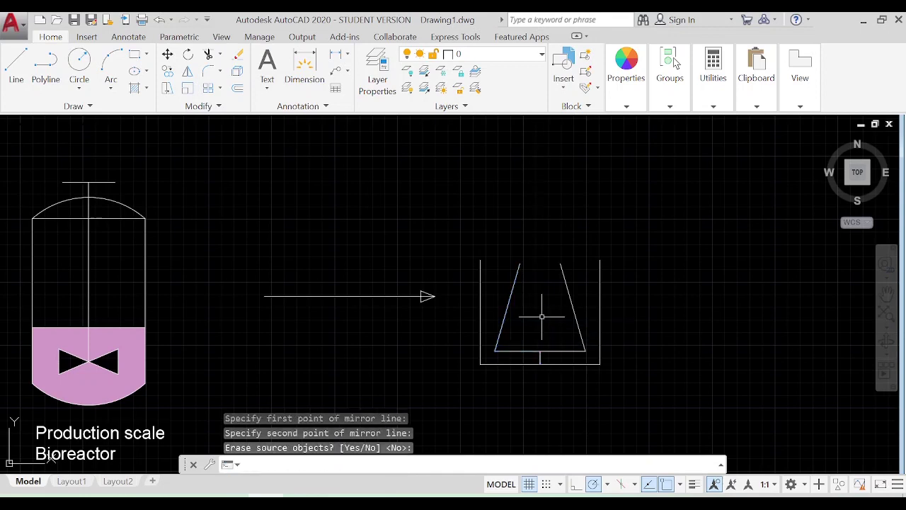
key("Return")
scroll(346, 237, "down", 2)
Step: Window-select the whole centrifuge symbol and start moving it
type("l")
key("Return")
left_click(535, 361)
key("Escape")
scroll(535, 361, "down", 1)
left_click_drag(574, 382, 477, 247)
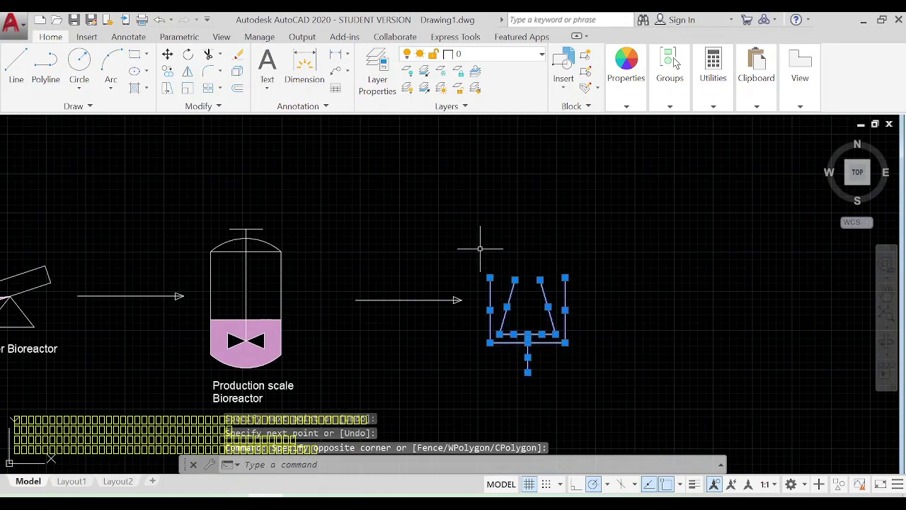
key("m")
key("Return")
Step: Place the centrifuge after the arrow and draw a tall three-sided filter outline
left_click(503, 320)
type("l")
key("Return")
left_click(541, 319)
left_click(540, 266)
left_click(581, 266)
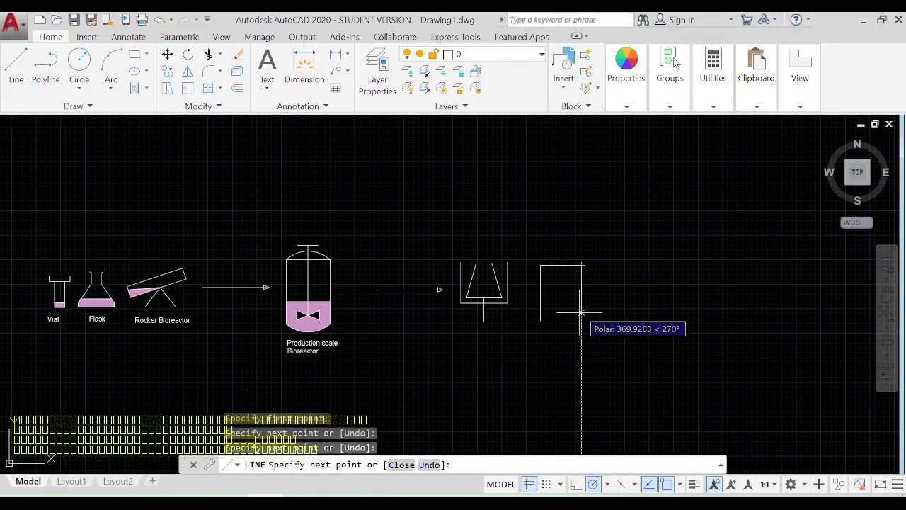
left_click(581, 333)
key("Escape")
Step: Move the filter outline into position beside the centrifuge
right_click(579, 202)
left_click(597, 291)
left_click(589, 321)
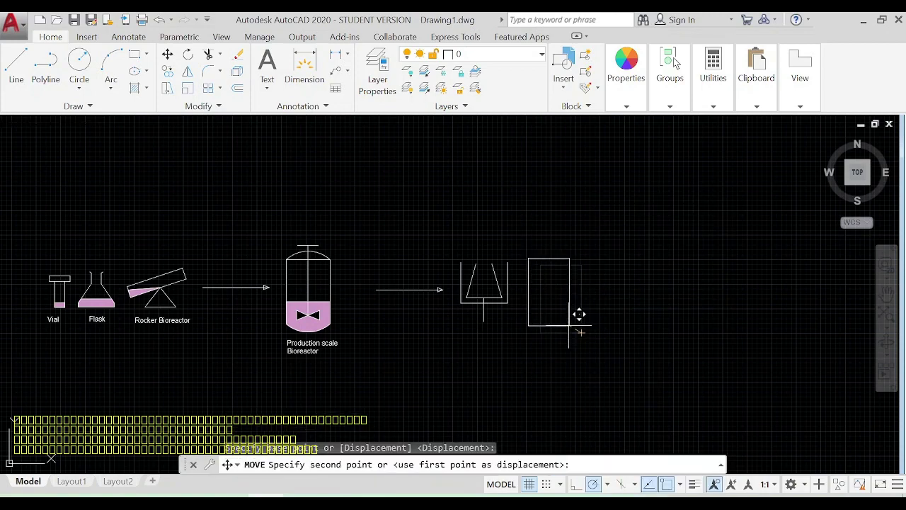
left_click(576, 313)
Step: Draw a diagonal line from the bottom-left to the top-right corner of the rectangle
left_click(528, 325)
left_click(568, 258)
key("Escape")
left_click(563, 263)
left_click(543, 301)
middle_click_drag(552, 297, 563, 257)
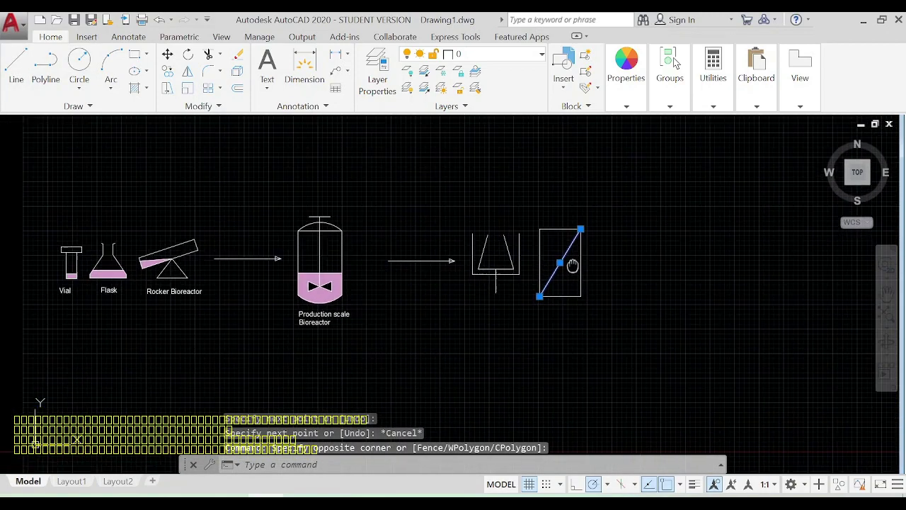
Step: Select the diagonal line and check its properties and layer
left_click(626, 104)
left_click(536, 162)
left_click(506, 121)
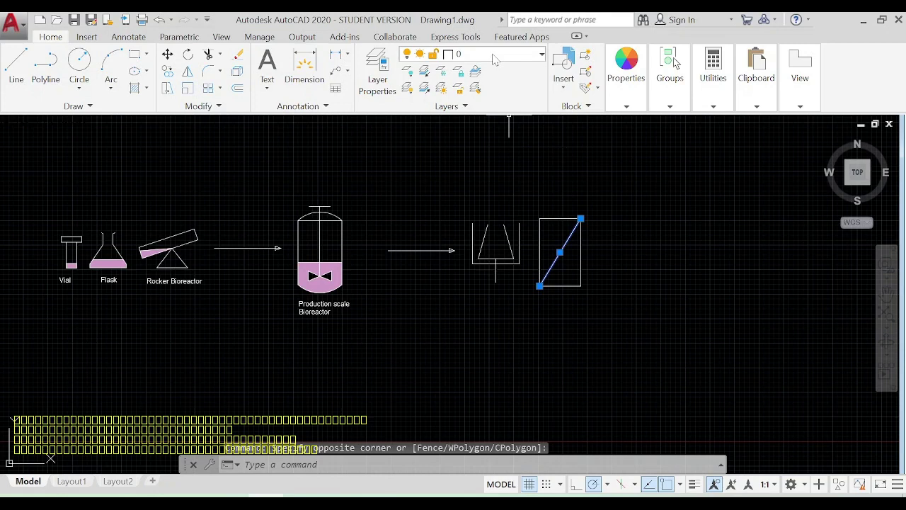
left_click(482, 54)
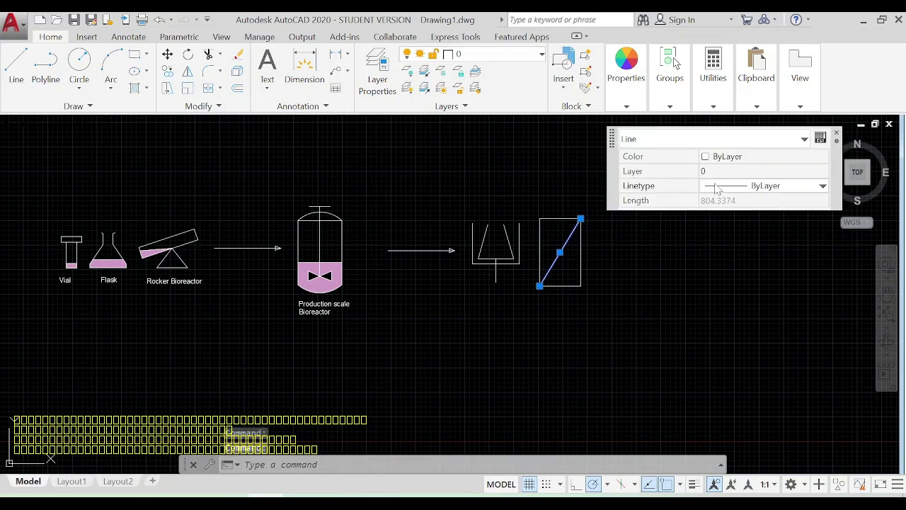
Step: Create a new layer, Layer1, in the Layer Properties manager
left_click(377, 67)
right_click(283, 169)
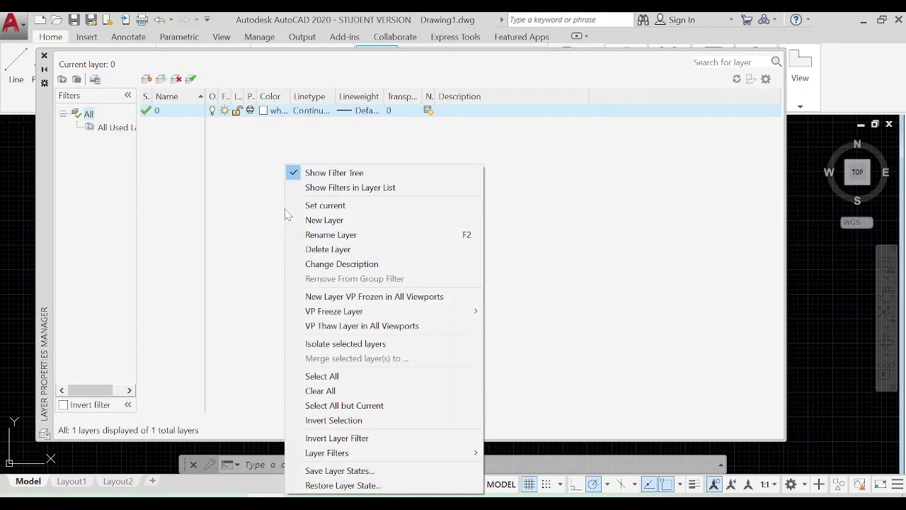
left_click(312, 218)
left_click(366, 123)
left_click(527, 143)
Step: Load the ACAD_ISO02W100 dashed linetype and assign it to Layer1
left_click(311, 123)
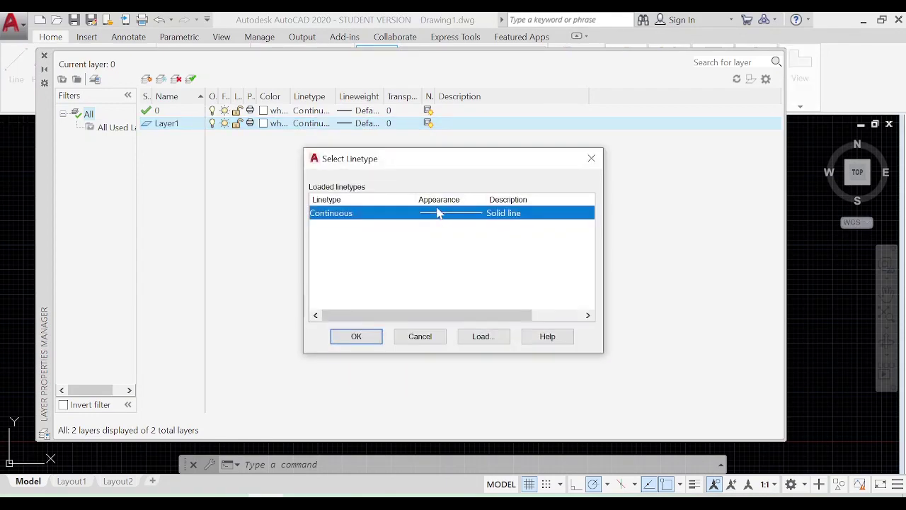
left_click(482, 337)
left_click(374, 350)
left_click(418, 338)
left_click(367, 123)
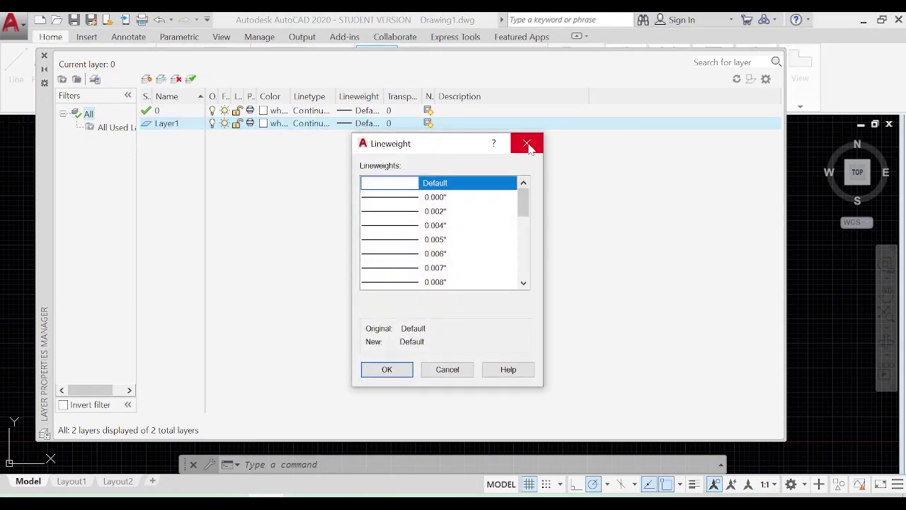
left_click(530, 145)
left_click(312, 123)
left_click(439, 212)
left_click(356, 336)
left_click(807, 166)
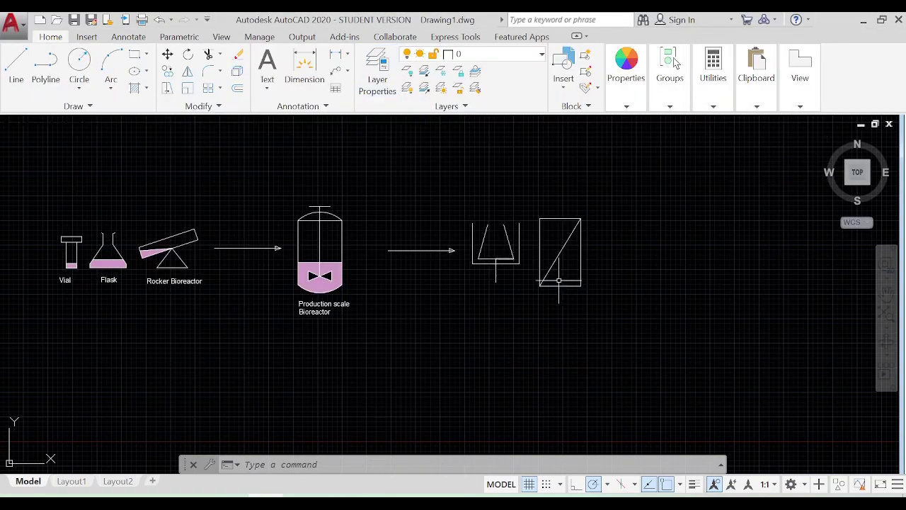
Step: Put the diagonal line on Layer1 and adjust the linetype scale with LTS
left_click(569, 235)
left_click(495, 54)
left_click(481, 86)
key("Escape")
scroll(563, 267, "up", 2)
type("lts")
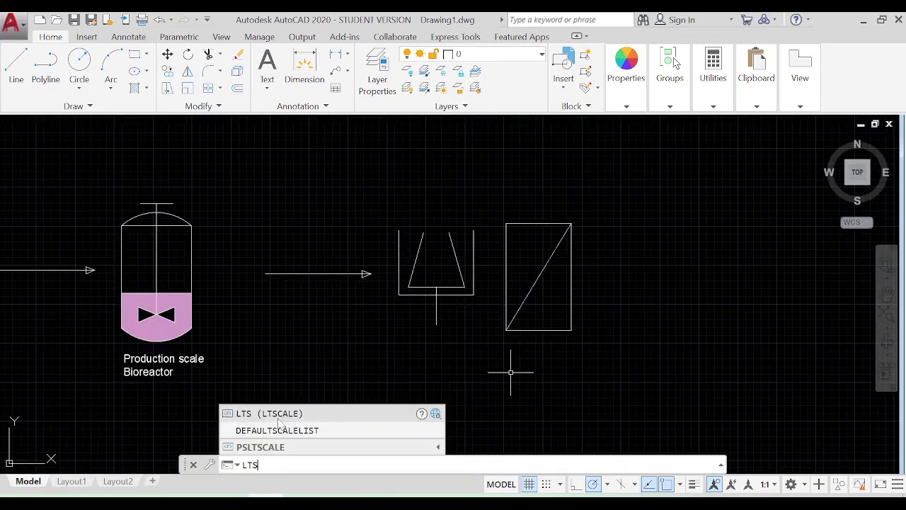
key("Return")
key("Return")
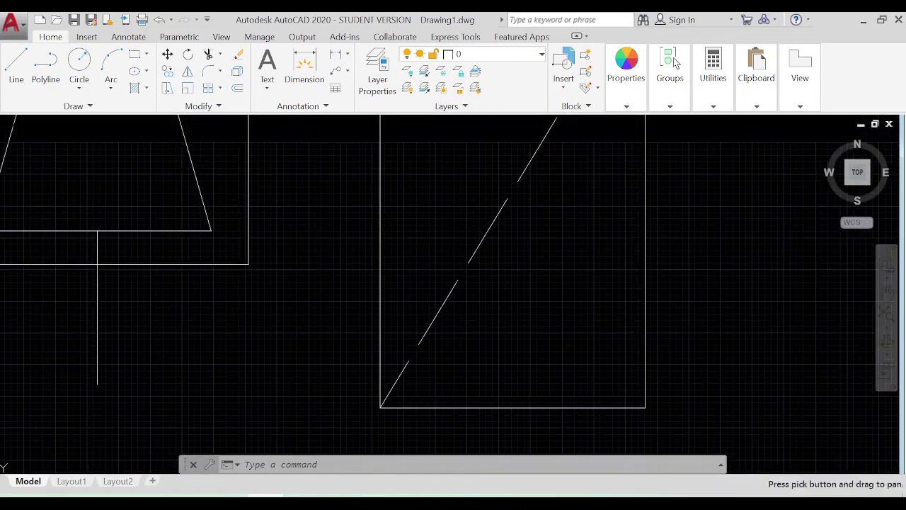
Step: Copy the bioreactor label, change it to 'Centrifuge' and place it under the centrifuge
left_click(313, 344)
left_click(162, 299)
key("ctrl+c")
key("ctrl+v")
left_click(391, 330)
double_click(425, 319)
type("Centri")
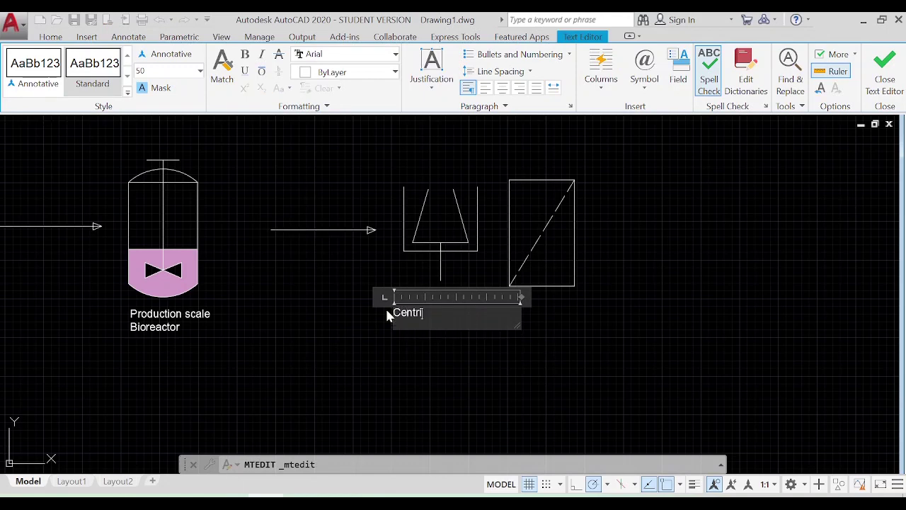
type("fuge")
left_click(419, 314)
left_click(390, 312)
left_click(461, 312)
Step: Paste another label copy, change it to 'Depth Filter' and move it under the filter
key("ctrl+v")
left_click(515, 311)
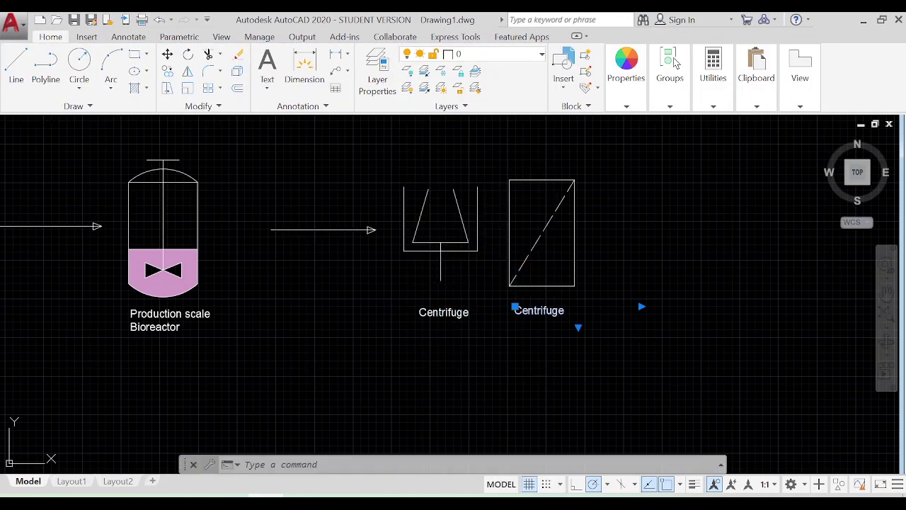
double_click(538, 311)
type("Depth Filter")
left_click(545, 334)
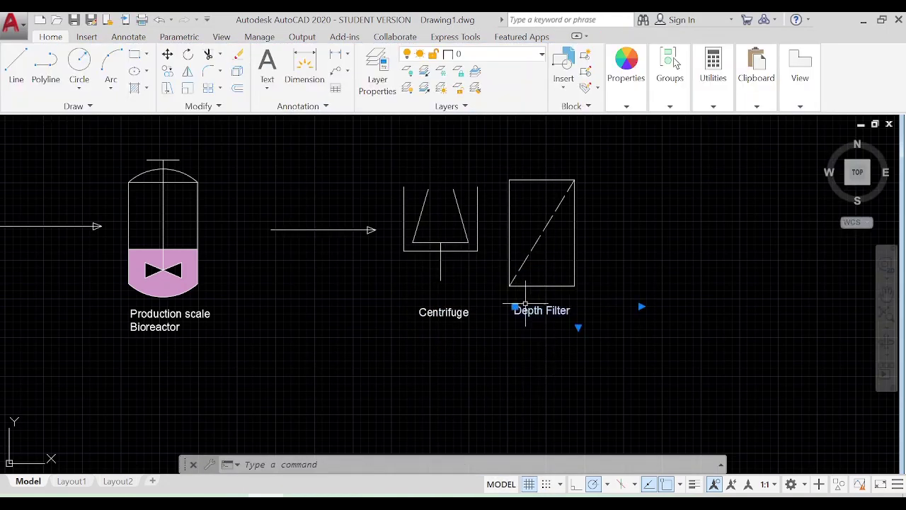
type("m")
key("Return")
left_click(526, 303)
left_click(542, 317)
scroll(543, 317, "down", 3)
Step: Shift the arrow after the bioreactor left and delete the extra arrow
scroll(526, 257, "up", 3)
left_click(526, 257)
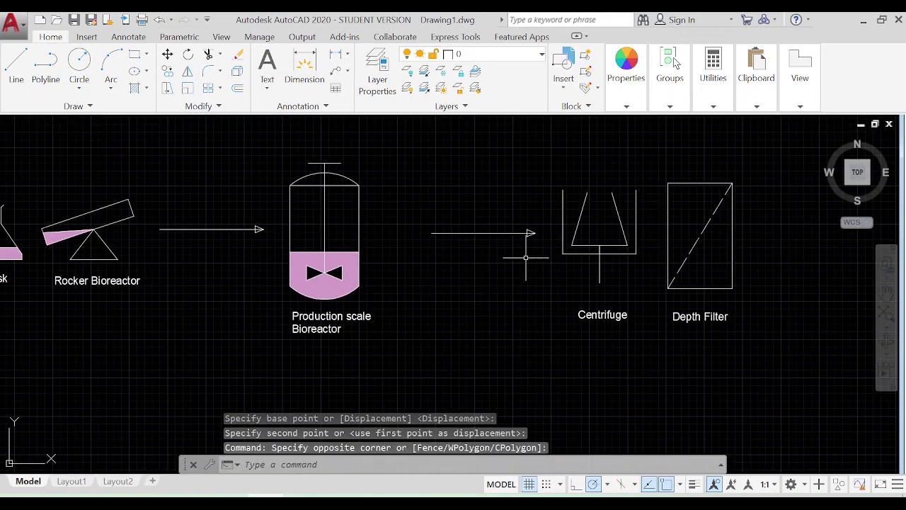
right_click(475, 203)
key("Escape")
left_click(536, 232)
left_click(467, 232)
left_click_drag(259, 192, 192, 226)
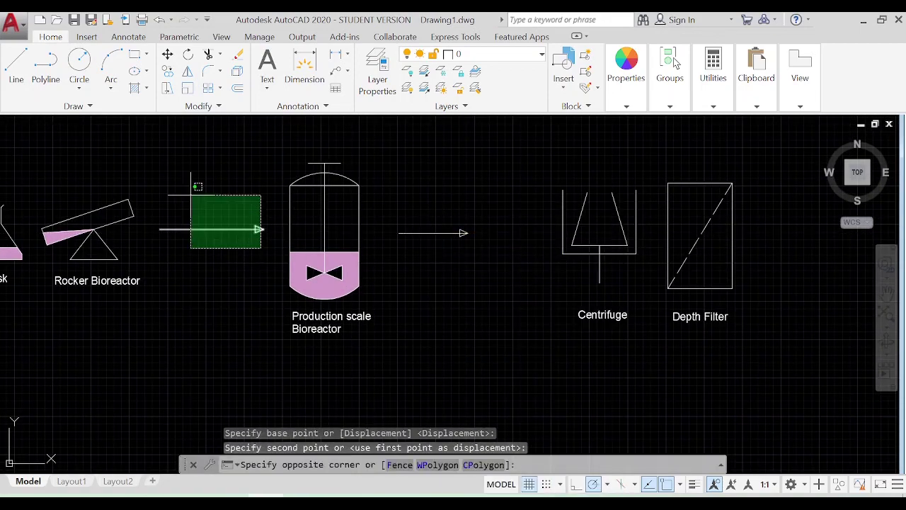
key("Delete")
Step: Copy the remaining arrow and move the copy to sit right after the bioreactor
left_click_drag(497, 186, 384, 222)
key("ctrl+c")
key("ctrl+v")
left_click(189, 239)
type("m")
key("Return")
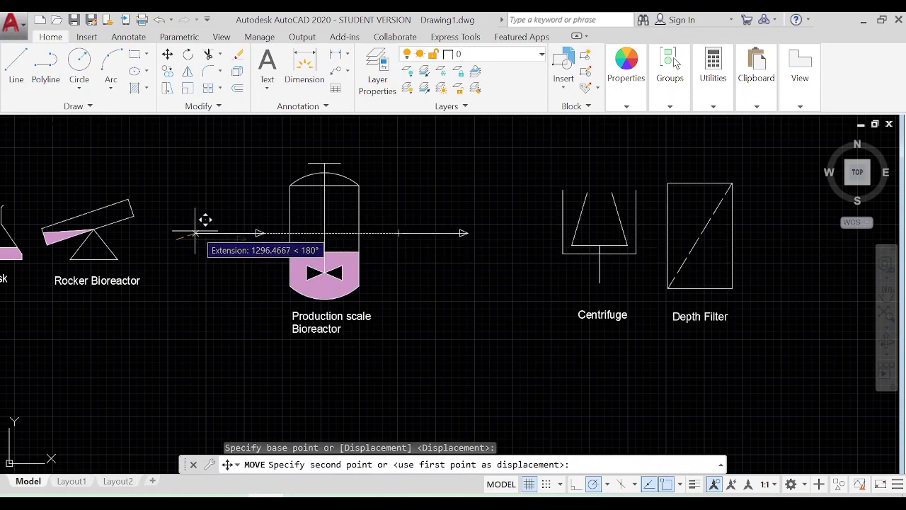
left_click(195, 232)
Step: Move the Centrifuge and Depth Filter group left, closer to the bioreactor
left_click_drag(750, 297, 542, 148)
key("Return")
left_click(559, 237)
scroll(453, 283, "down", 3)
left_click(616, 307)
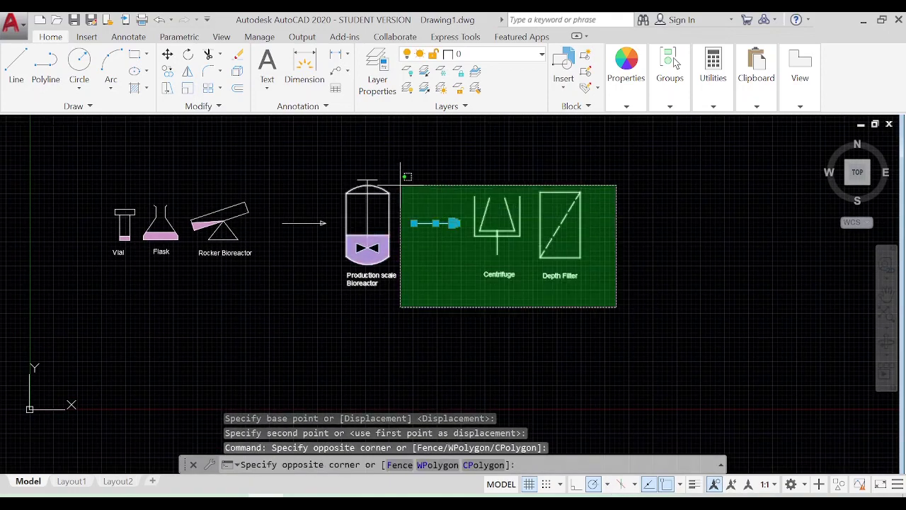
left_click(401, 176)
left_click(425, 213)
left_click(620, 319)
Step: Move the whole diagram up and to the right
left_click(89, 142)
key("Return")
left_click(371, 249)
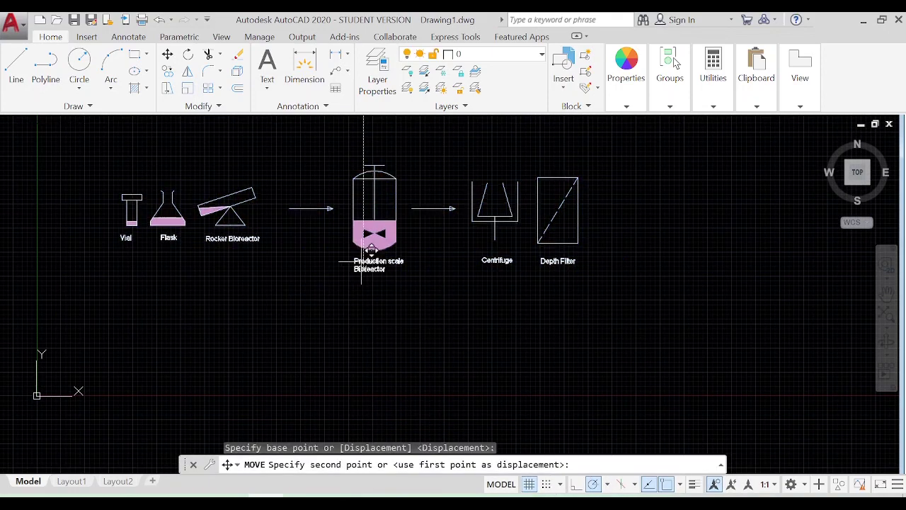
left_click(393, 225)
Step: Paste a copy of an arrow after the Depth Filter
left_click(501, 216)
key("ctrl+c")
key("ctrl+v")
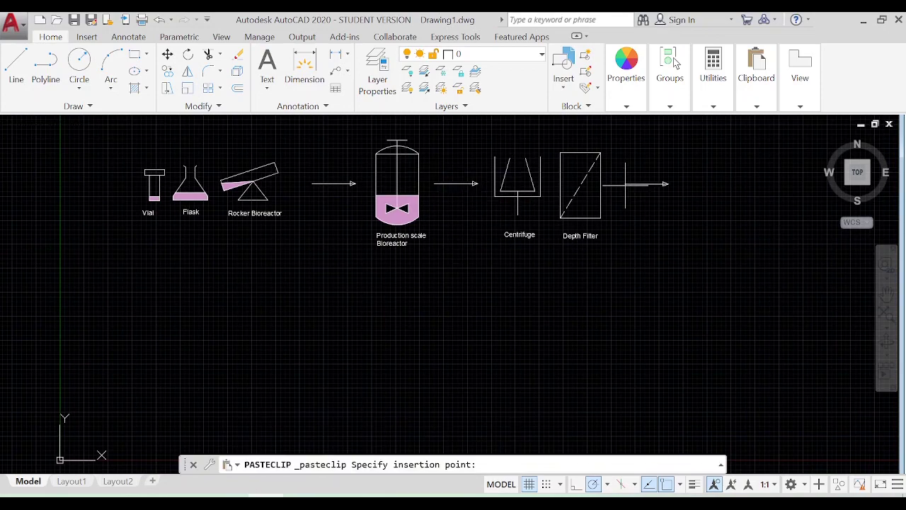
scroll(629, 249, "up", 2)
scroll(576, 293, "down", 2)
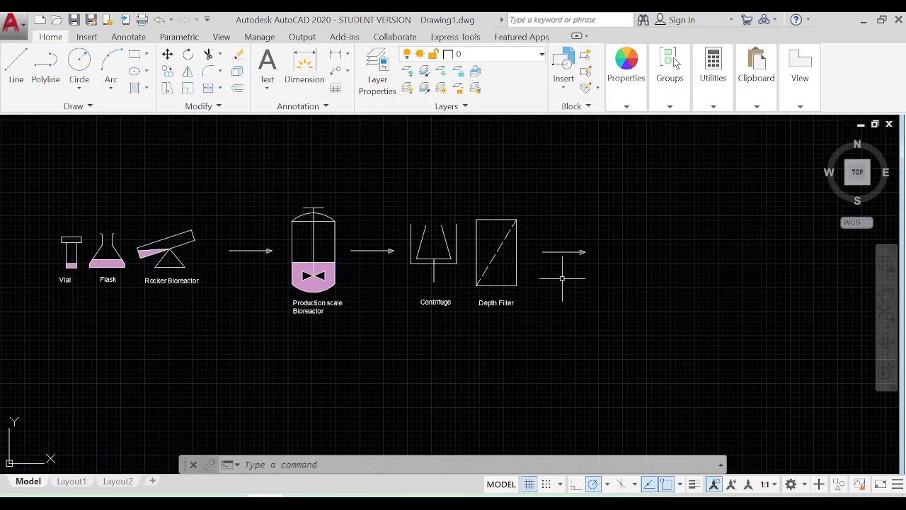
Step: Draw two rectangles with RECTANG, a body and a wider rim
type("rec")
key("Return")
left_click(610, 232)
left_click(658, 287)
type("rec")
key("Return")
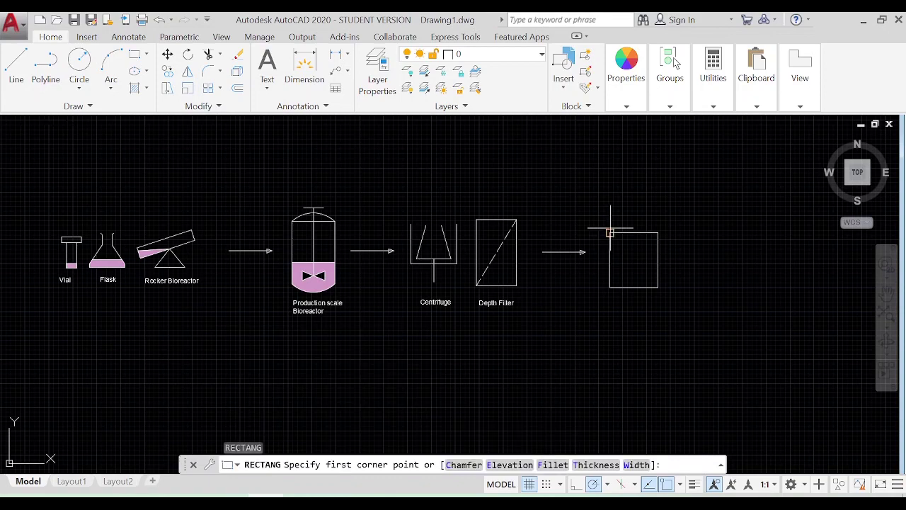
scroll(667, 225, "up", 3)
left_click(679, 245)
Step: Copy the wide rim rectangle and place the copy at the body's base
left_click_drag(690, 220, 637, 251)
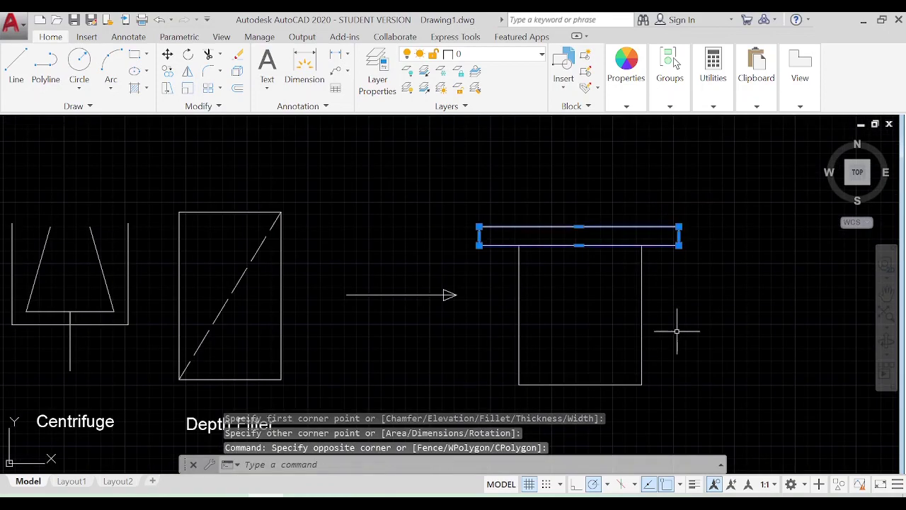
key("ctrl+c")
key("ctrl+v")
left_click(481, 402)
left_click(495, 419)
left_click(481, 389)
right_click(521, 409)
left_click(546, 188)
left_click(480, 383)
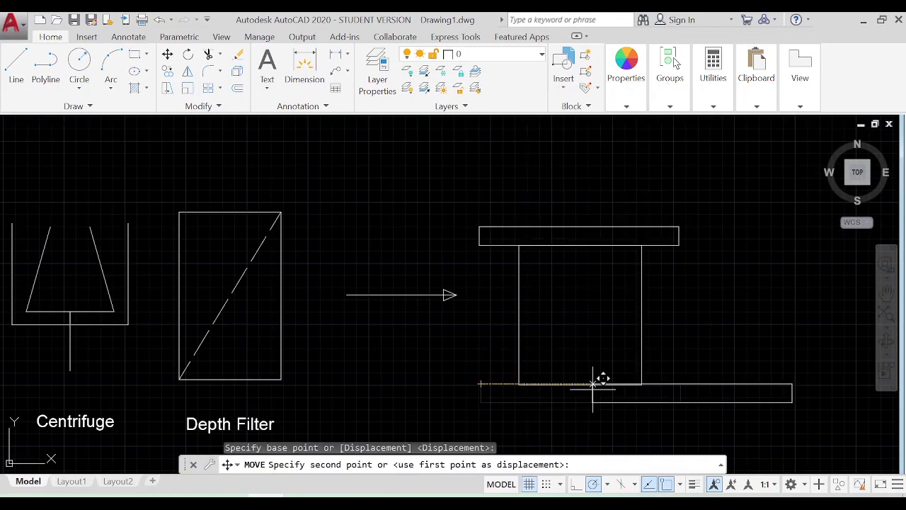
scroll(633, 378, "up", 3)
scroll(82, 378, "down", 2)
left_click(76, 383)
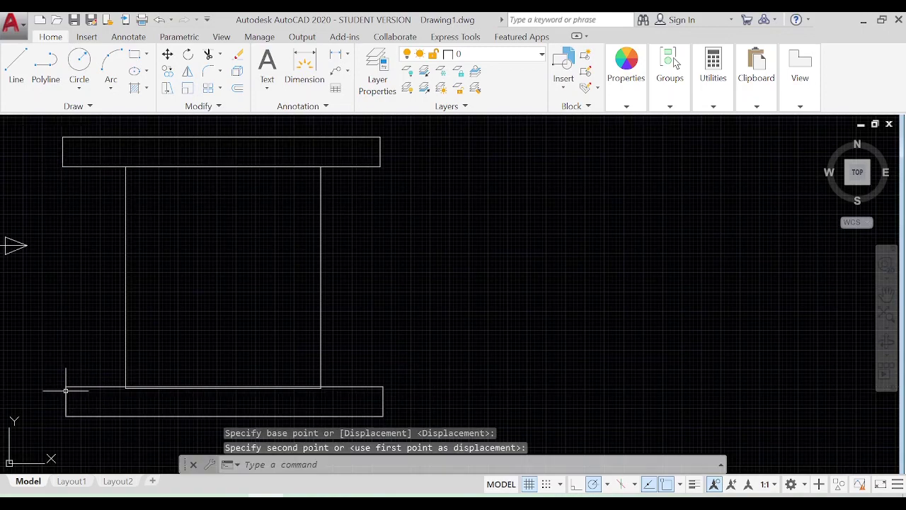
Step: Reposition the symbol parts and erase the dashed diagonal from the copied frame
scroll(71, 382, "up", 3)
left_click(219, 373)
left_click(125, 239)
scroll(188, 277, "up", 2)
key("Return")
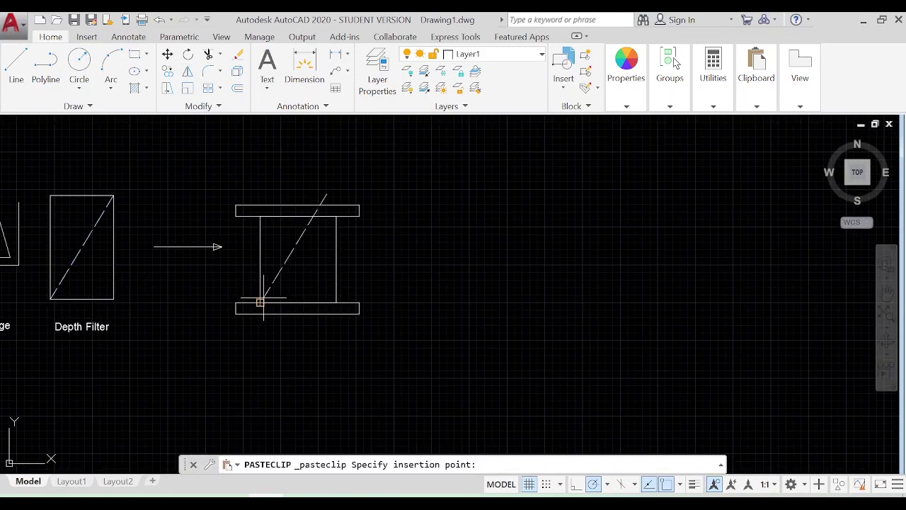
left_click(308, 236)
key("Escape")
key("Escape")
key("Delete")
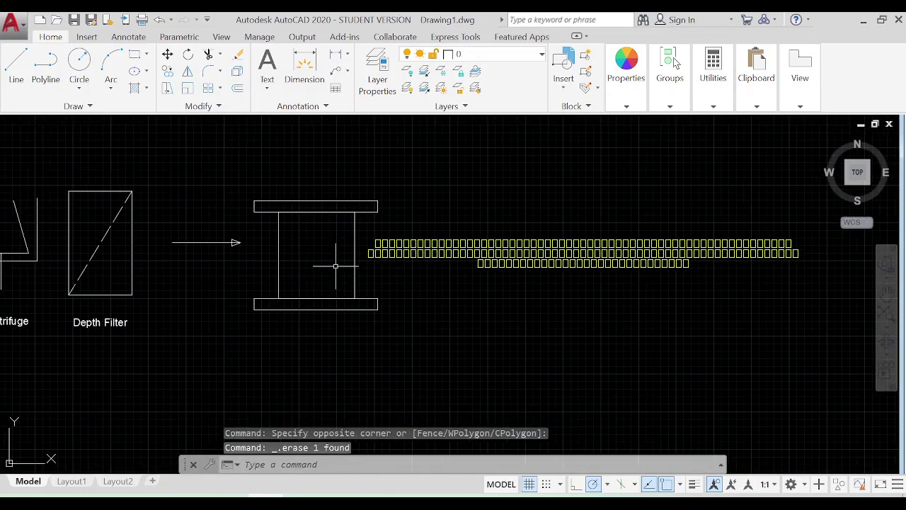
Step: Draw an inner rectangle with a vertical line up through its bottom midpoint
type("l")
key("Return")
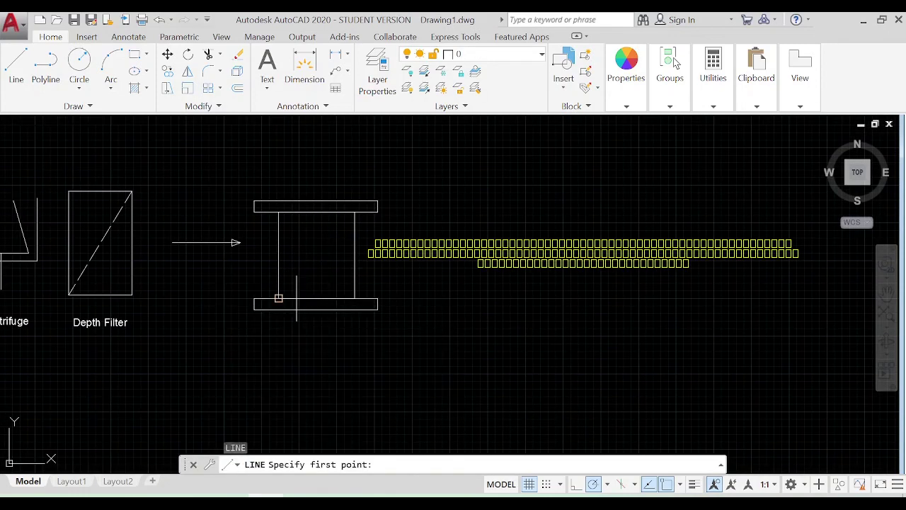
scroll(284, 228, "up", 4)
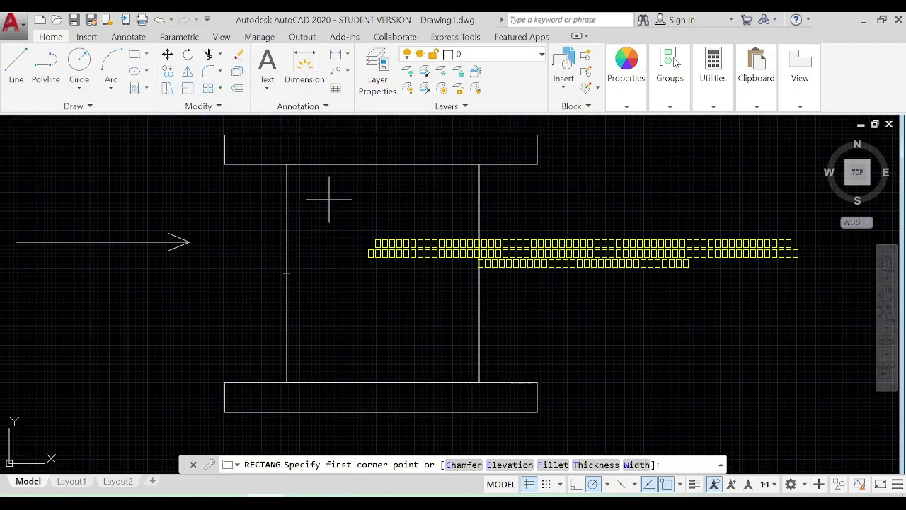
left_click(336, 218)
left_click(442, 354)
left_click(17, 67)
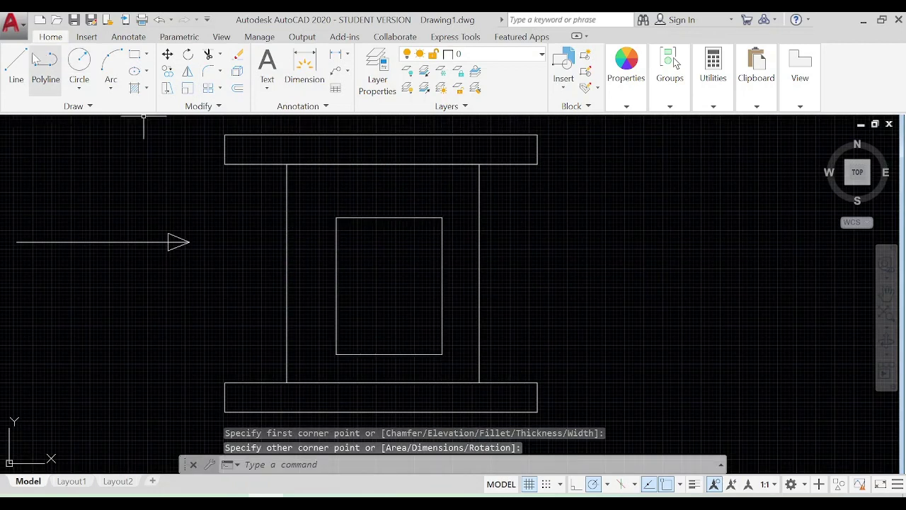
left_click(389, 354)
key("Escape")
scroll(406, 270, "down", 8)
Step: Paste the Depth Filter label, change it to 'Chromatography Column', and centre it under the column
left_click_drag(388, 280, 368, 317)
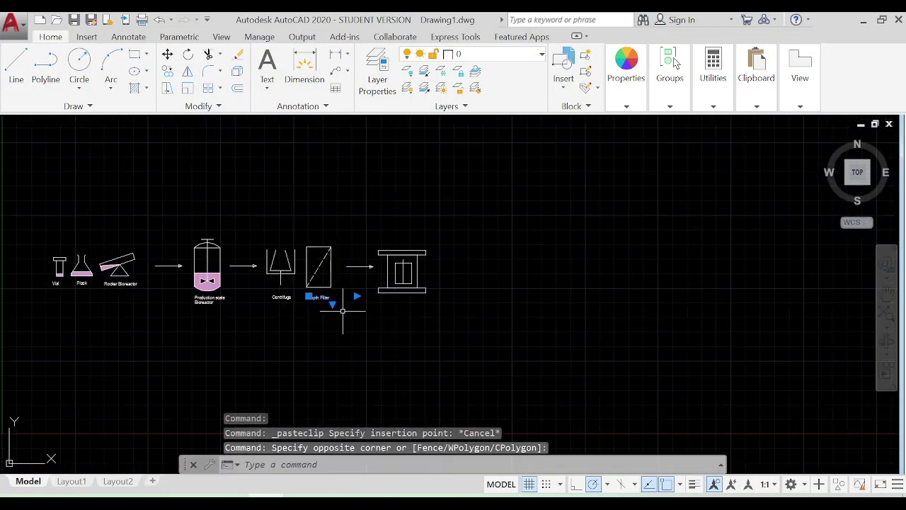
key("ctrl+v")
scroll(376, 311, "up", 4)
double_click(434, 278)
type("Chro")
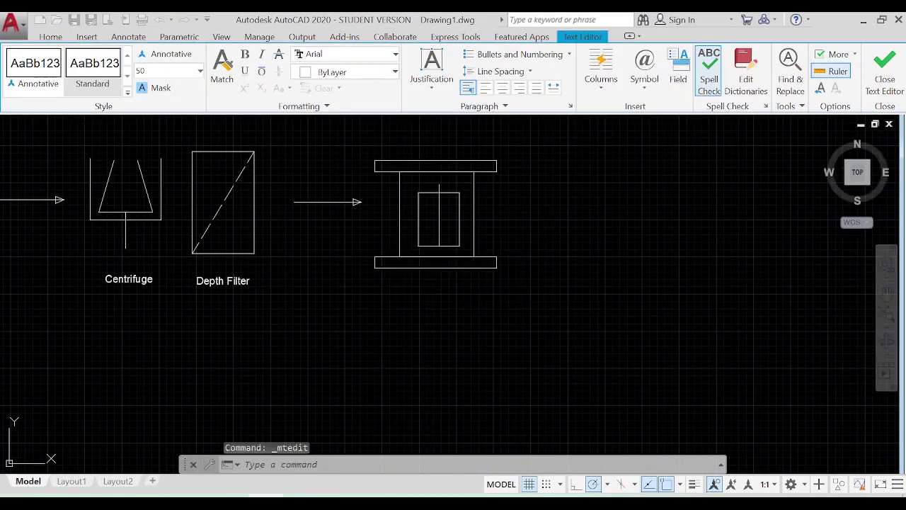
left_click(426, 280)
scroll(418, 283, "up", 2)
left_click(400, 284)
scroll(450, 340, "down", 5)
scroll(496, 267, "down", 1)
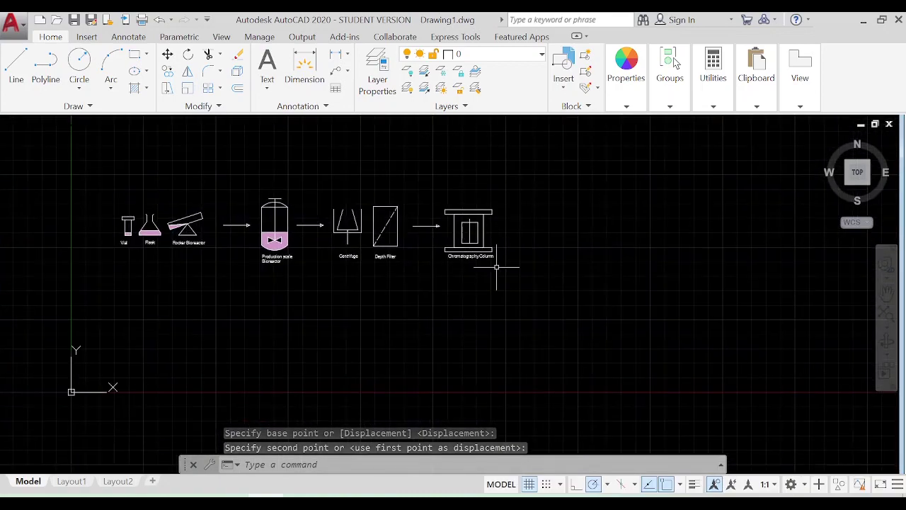
Step: Copy an arrow between the Depth Filter and the column, plus a spare below the column
left_click(416, 213)
scroll(460, 240, "up", 2)
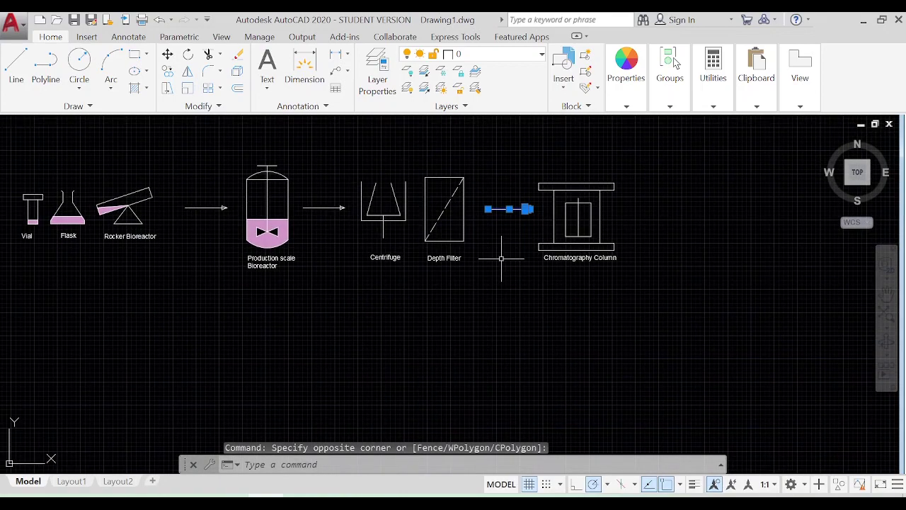
key("Escape")
key("ctrl+v")
left_click(572, 281)
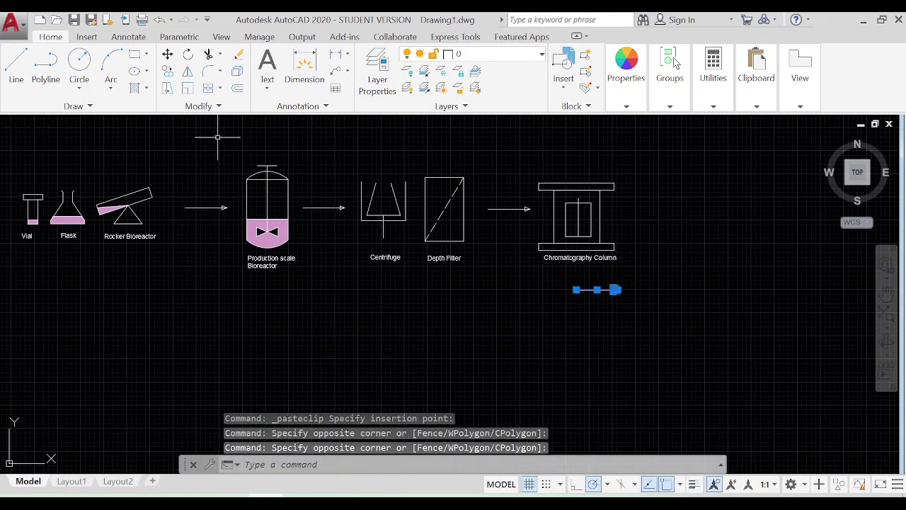
left_click(188, 53)
Step: Rotate the pasted arrow to point downward and position it under the Chromatography Column
left_click(590, 289)
left_click(590, 326)
key("m")
key("Return")
left_click(584, 298)
middle_click_drag(595, 338, 699, 332)
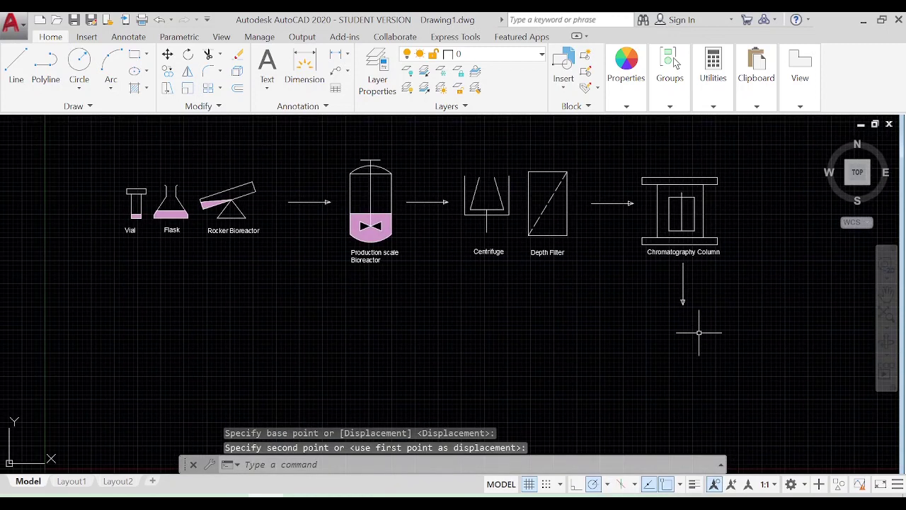
Step: Draw the U-shaped tote outline with LINE, redrawing it after deleting a misdrawn attempt
key("l")
key("Return")
key("Escape")
left_click_drag(732, 379, 608, 304)
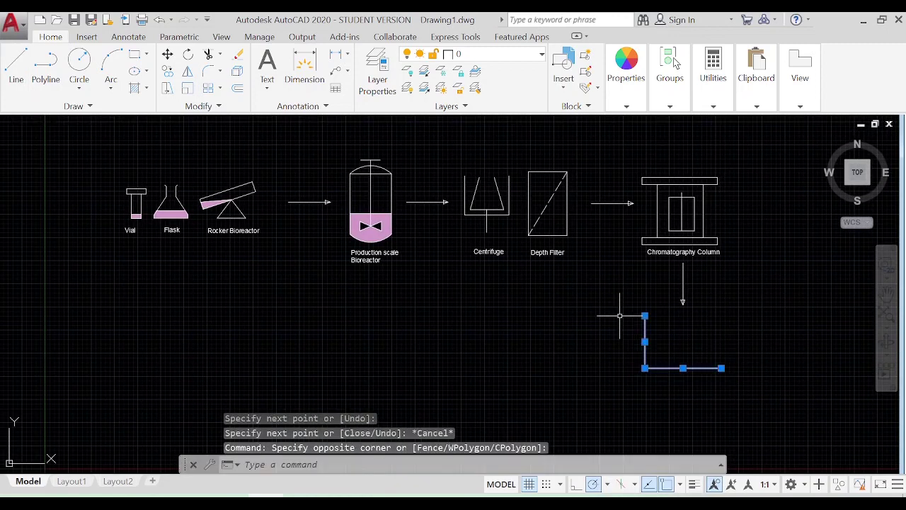
key("Delete")
key("l")
key("Return")
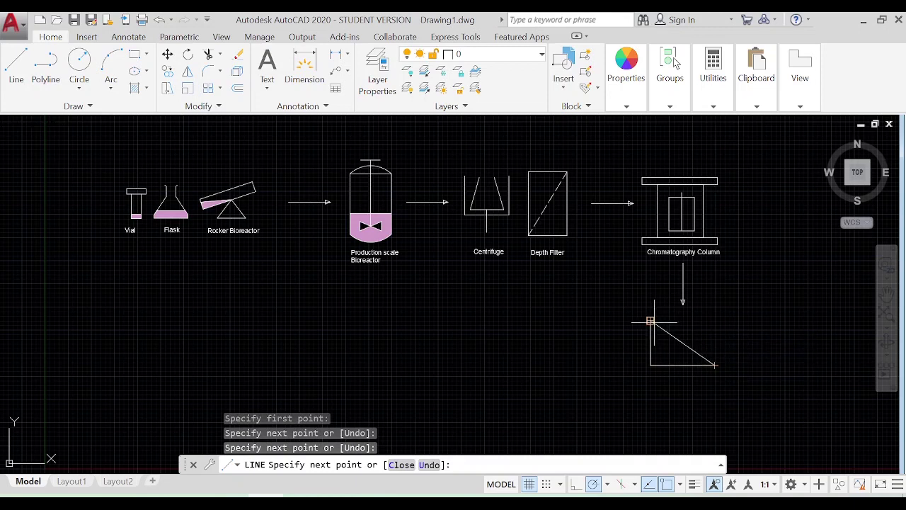
key("Escape")
Step: Scale the tote outline down, move it under the arrow, and draw its inner wall
left_click(15, 65)
key("Escape")
left_click_drag(654, 371, 622, 313)
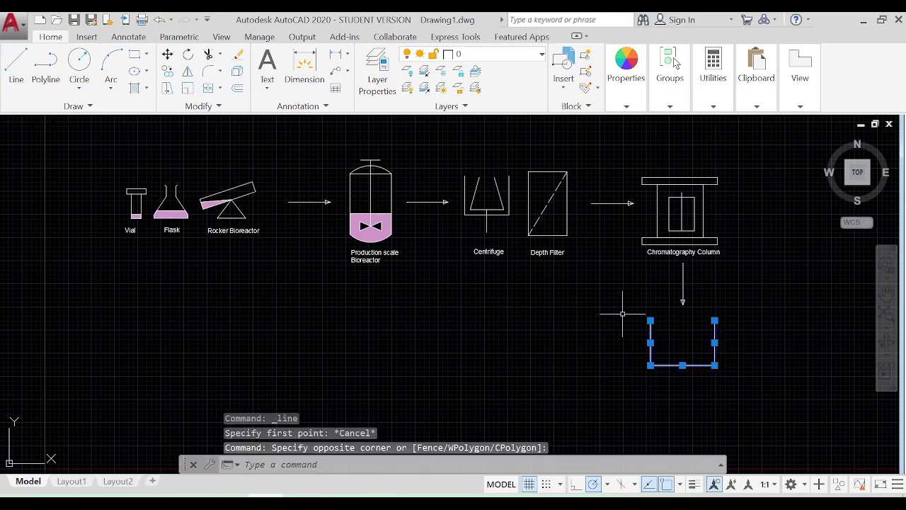
left_click(187, 87)
left_click(682, 364)
left_click(673, 354)
right_click(656, 375)
left_click(708, 161)
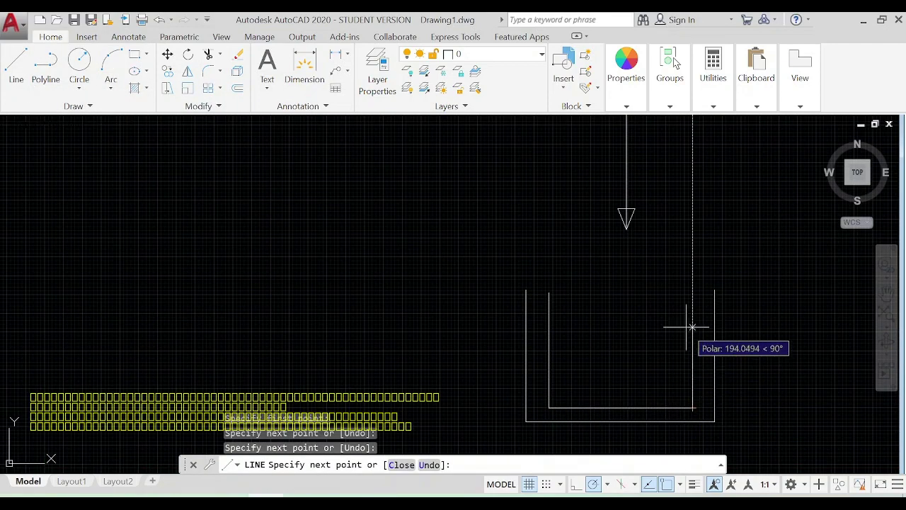
key("Return")
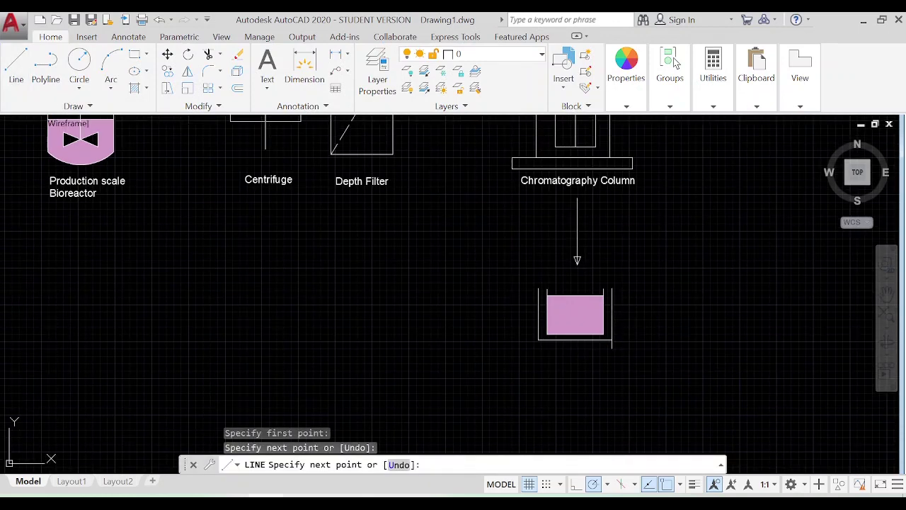
key("Escape")
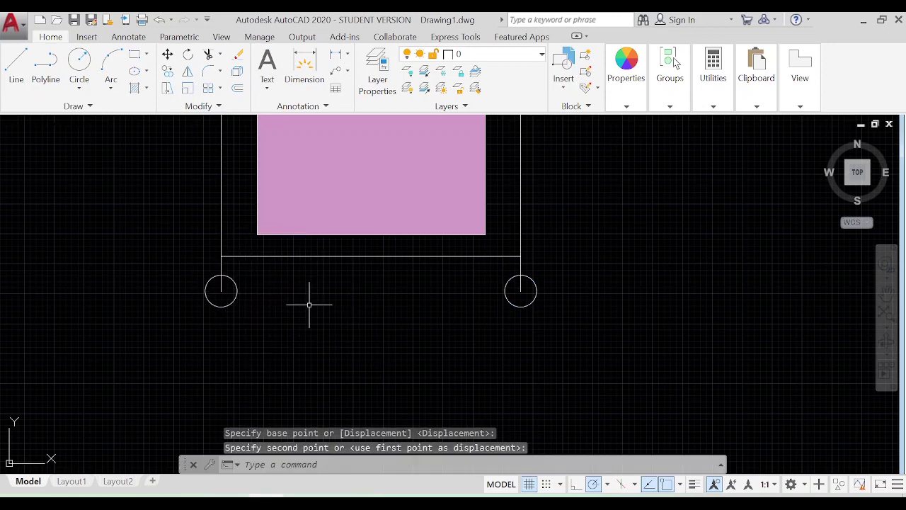
scroll(560, 385, "down", 5)
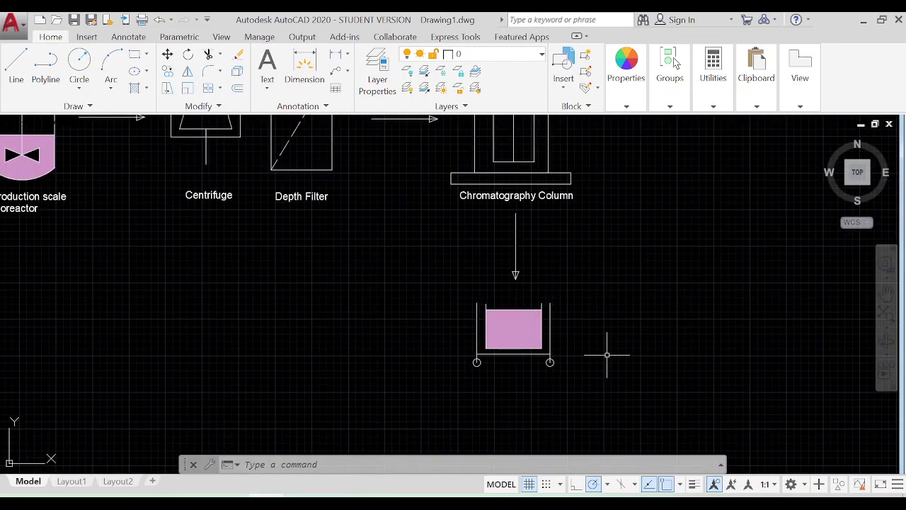
Step: Change the copied label under the tote to 'Bulk drug substance handling tote'
double_click(496, 352)
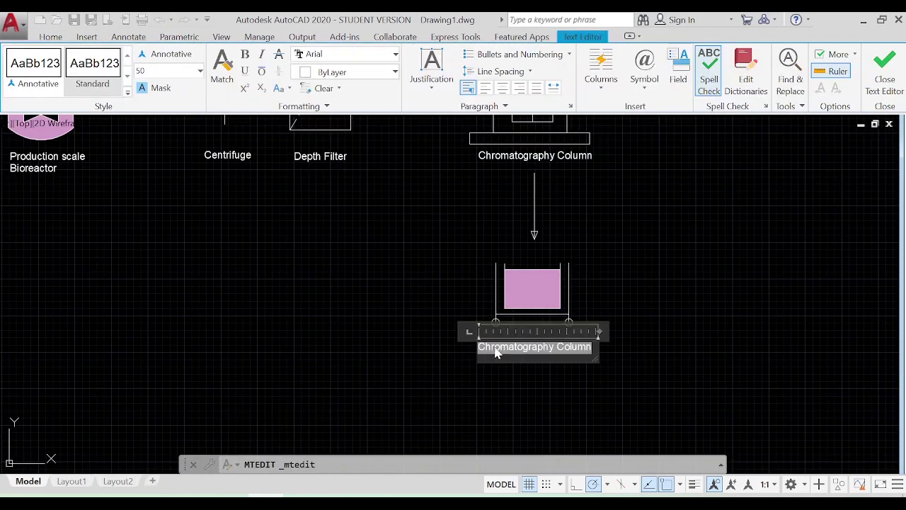
type("ing tote")
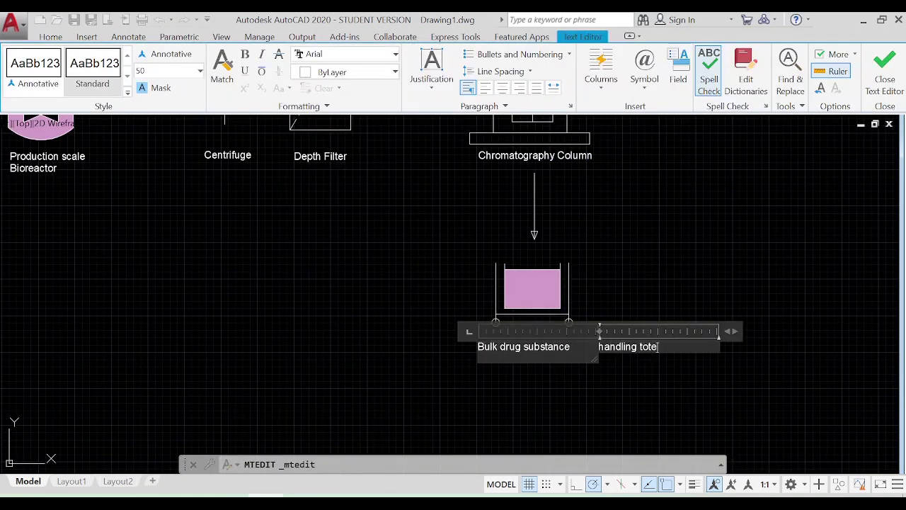
left_click(577, 340)
left_click(603, 347)
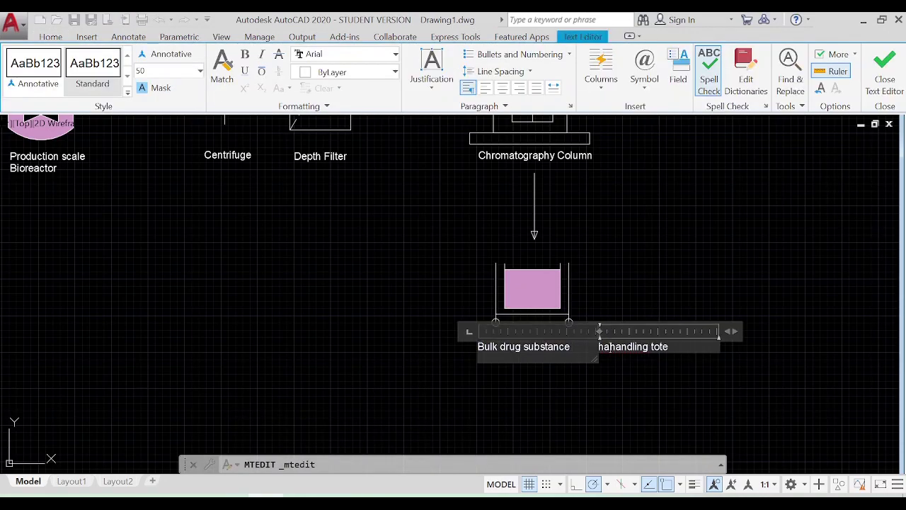
left_click(647, 369)
Step: Copy an arrow, rotate it 270° to point left, and place it left of the tote
scroll(580, 370, "down", 2)
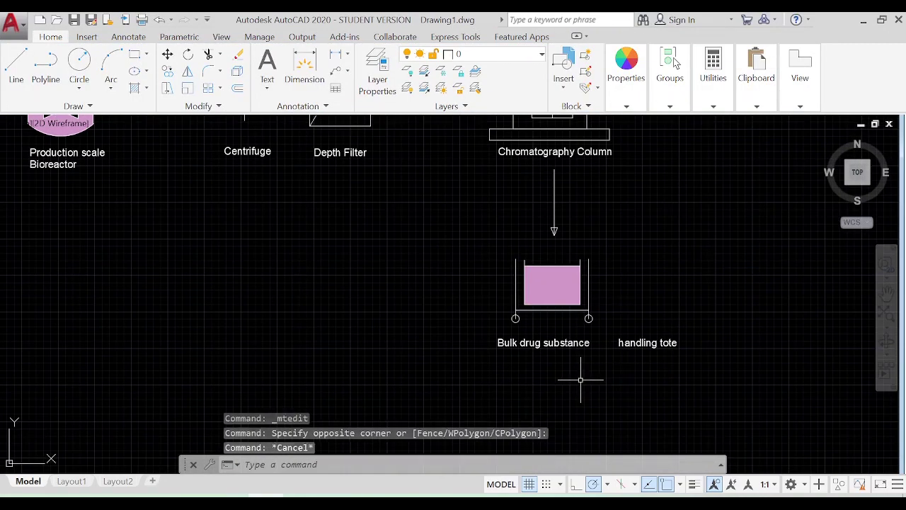
scroll(535, 255, "down", 3)
key("ctrl+c")
key("ctrl+v")
left_click(566, 347)
right_click(572, 346)
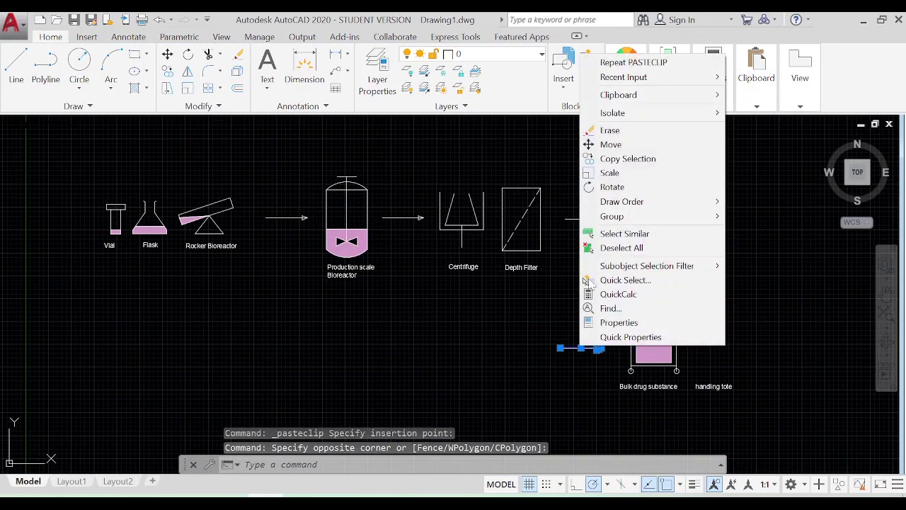
left_click(606, 189)
left_click(586, 348)
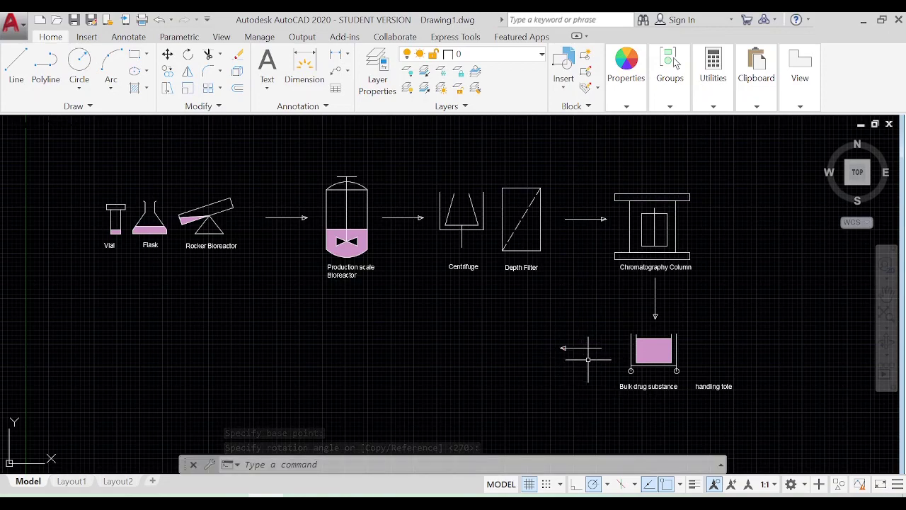
key("Escape")
left_click(15, 63)
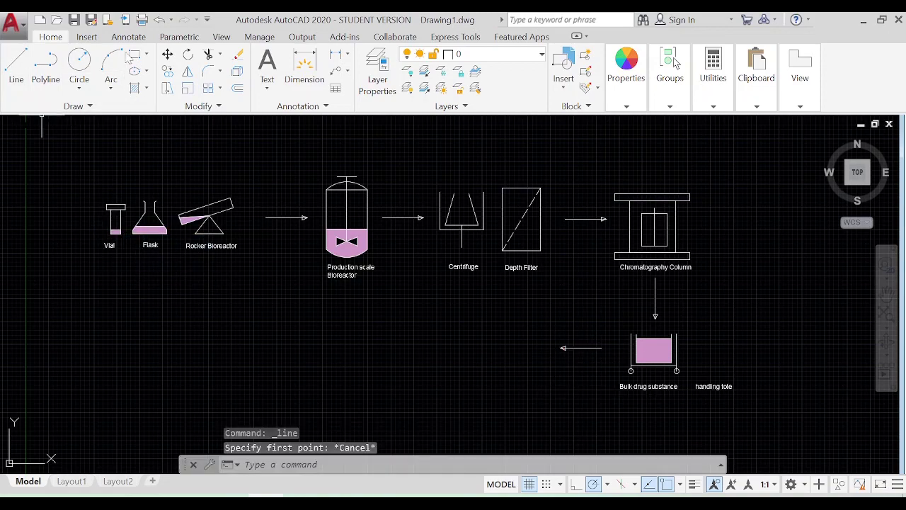
key("Escape")
Step: Draw a thin vial-body rectangle beyond the leftward arrow with RECTANG
type("rec")
key("Return")
scroll(480, 328, "up", 2)
left_click(508, 362)
scroll(509, 363, "up", 4)
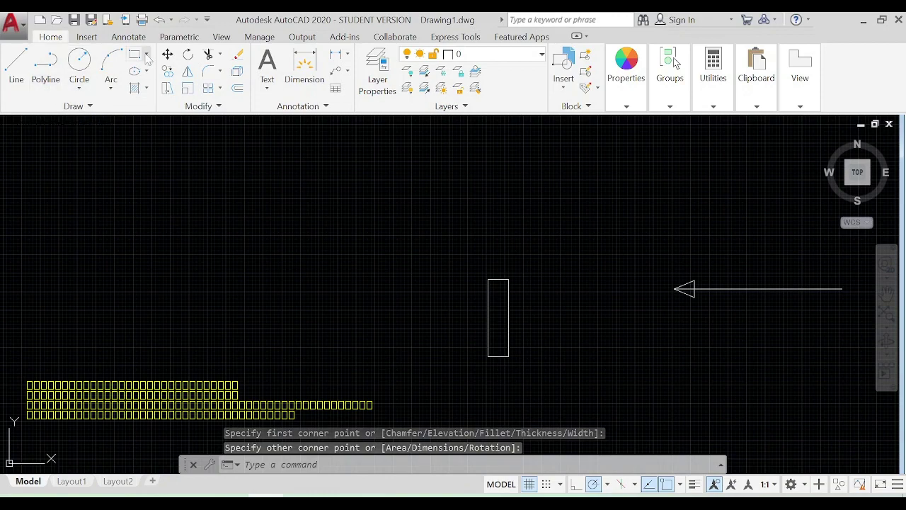
Step: Draw a small square cap atop the narrow vial rectangle, then start a solid HATCH of the vial's lower body
key("Return")
left_click(508, 280)
key("Escape")
key("Return")
key("Escape")
left_click(474, 279)
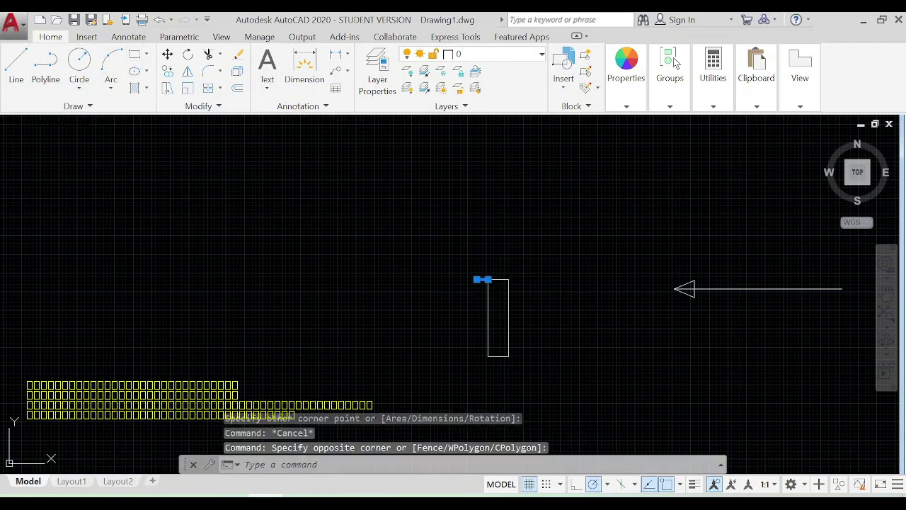
key("Escape")
key("Return")
left_click(477, 279)
left_click(516, 250)
type("HATCH Pick internal point or [Select objects Undo seTtings]:")
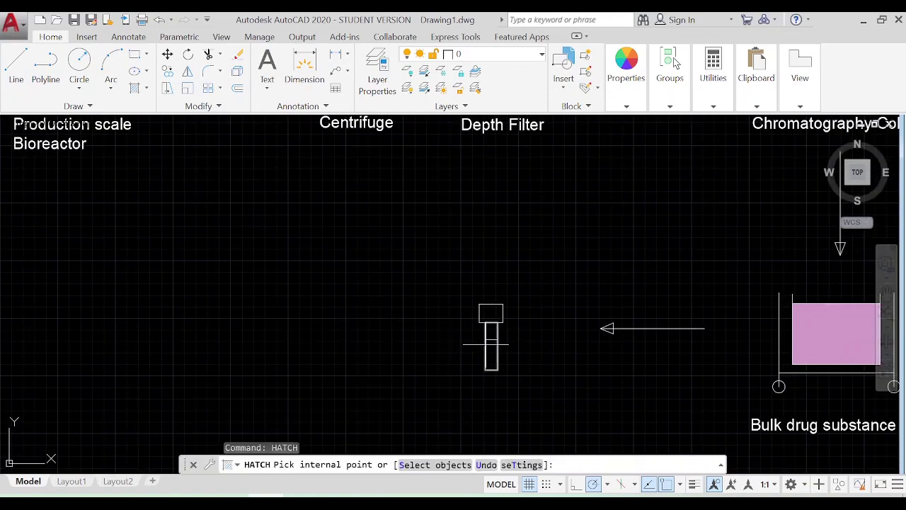
left_click(488, 348)
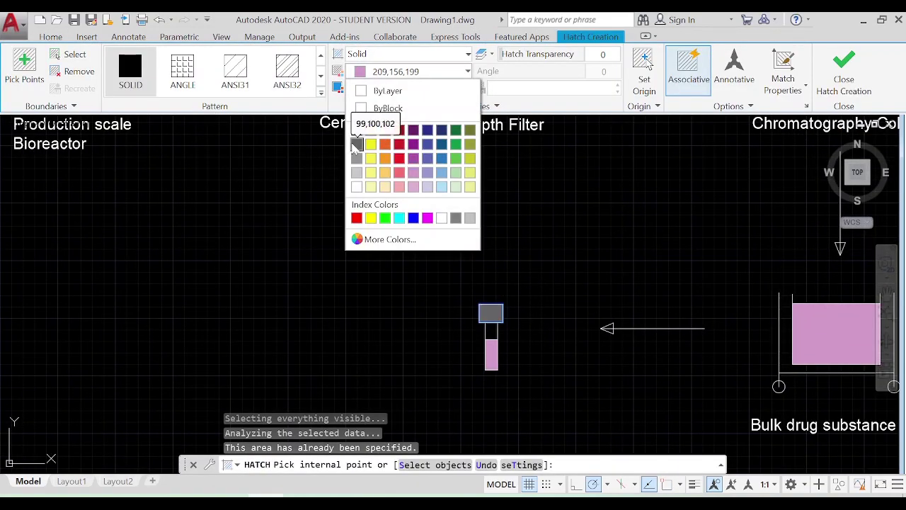